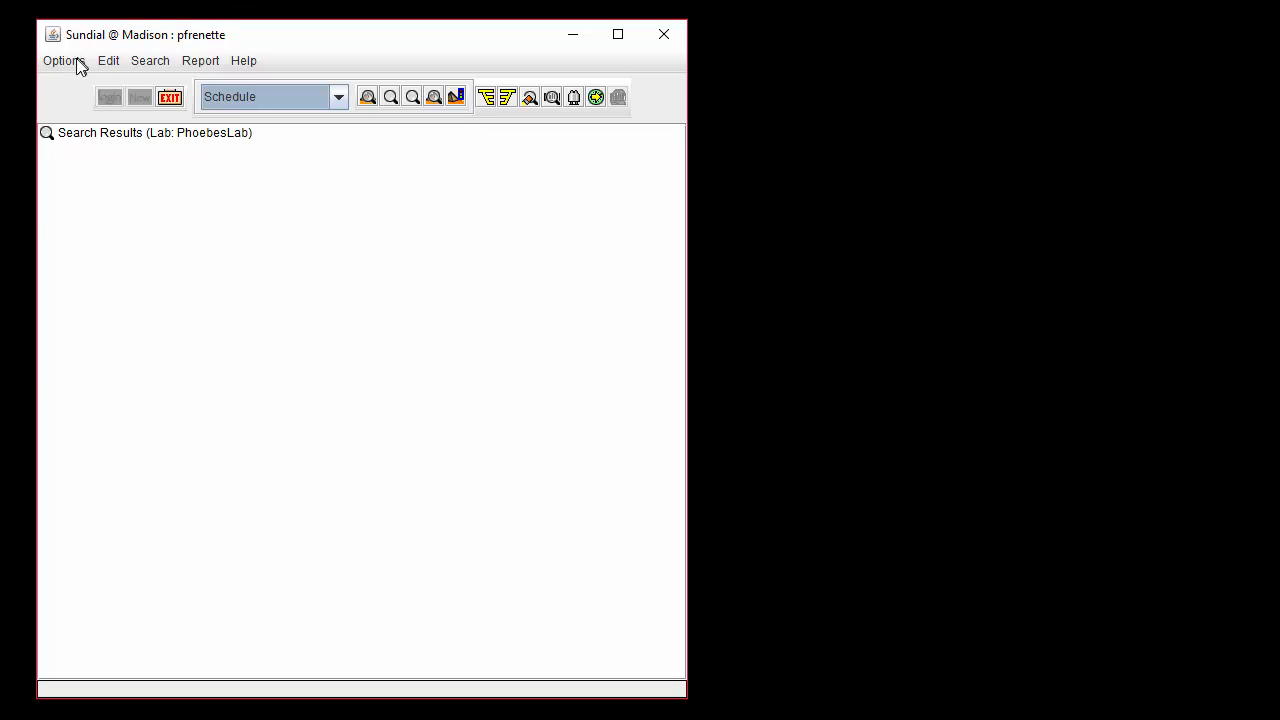
Open the lab's Spectrometers resource, look through the blank record's fields and enlarge the results list slightly
click(76, 64)
mouse_move(180, 343)
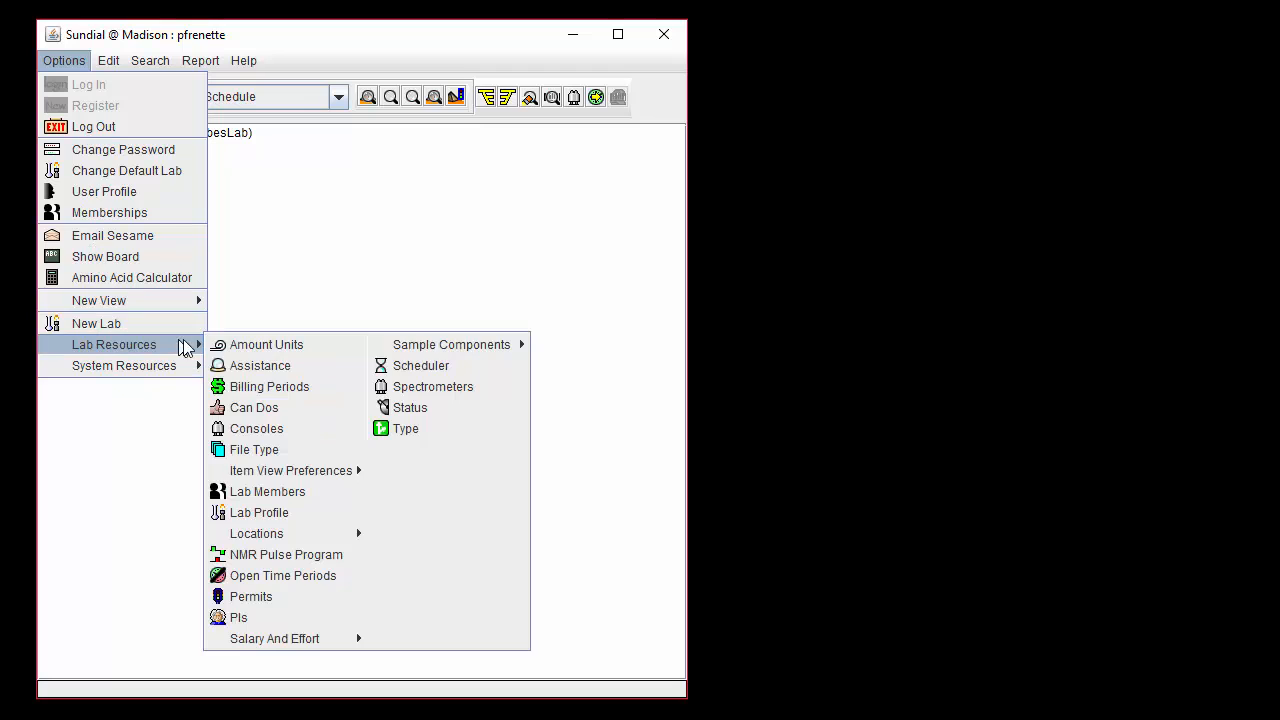
click(425, 391)
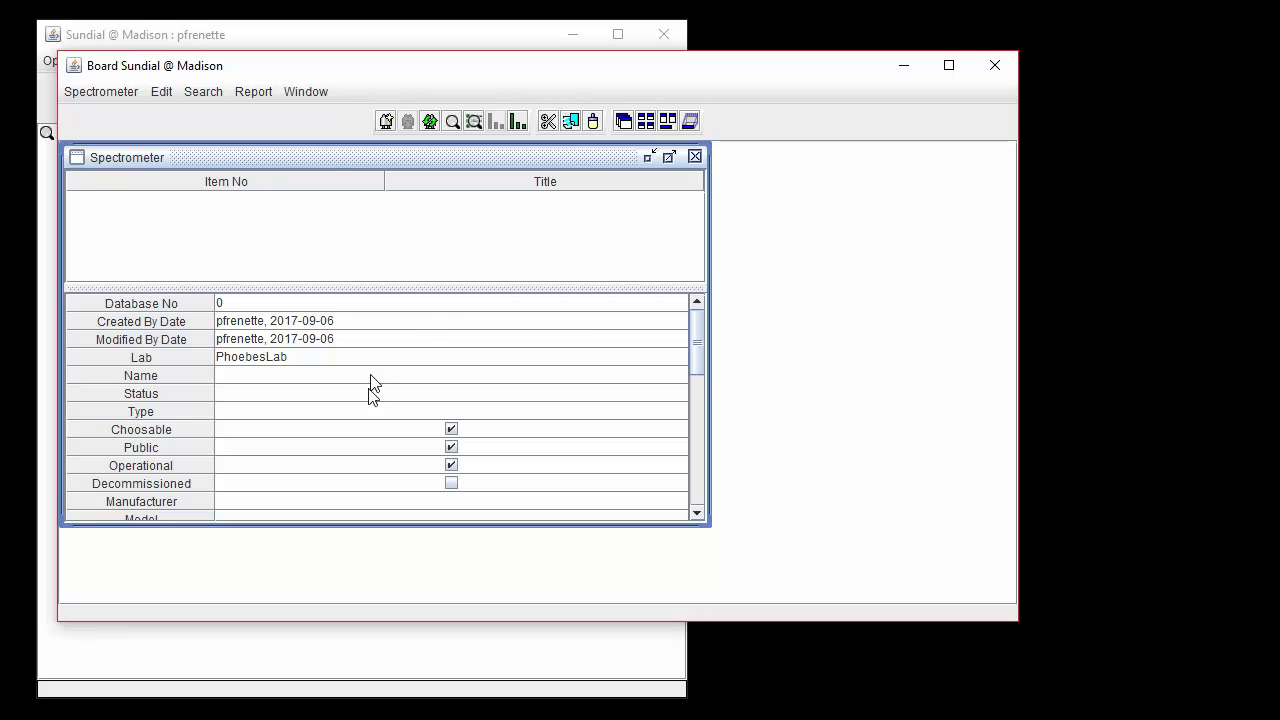
scroll(389, 411, down, 5)
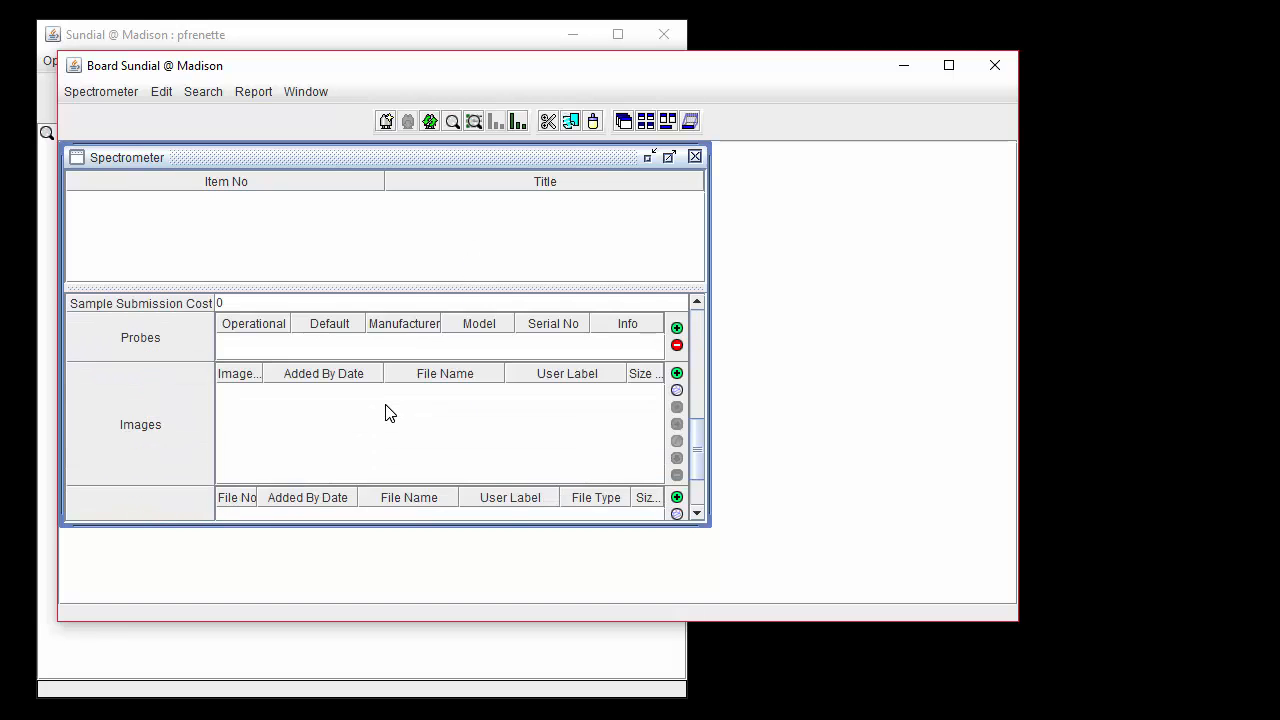
scroll(389, 413, down, 3)
scroll(389, 413, up, 8)
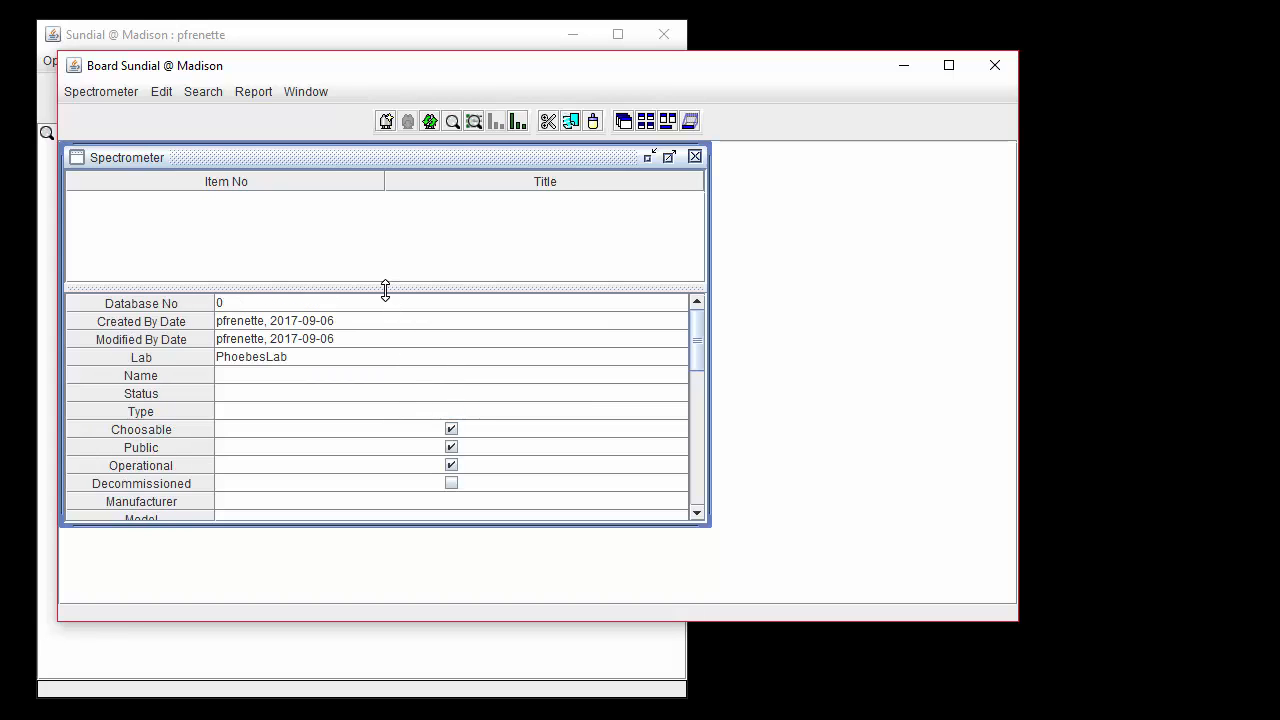
mouse_move(385, 289)
mouse_down()
mouse_move(380, 360)
mouse_move(388, 299)
mouse_up()
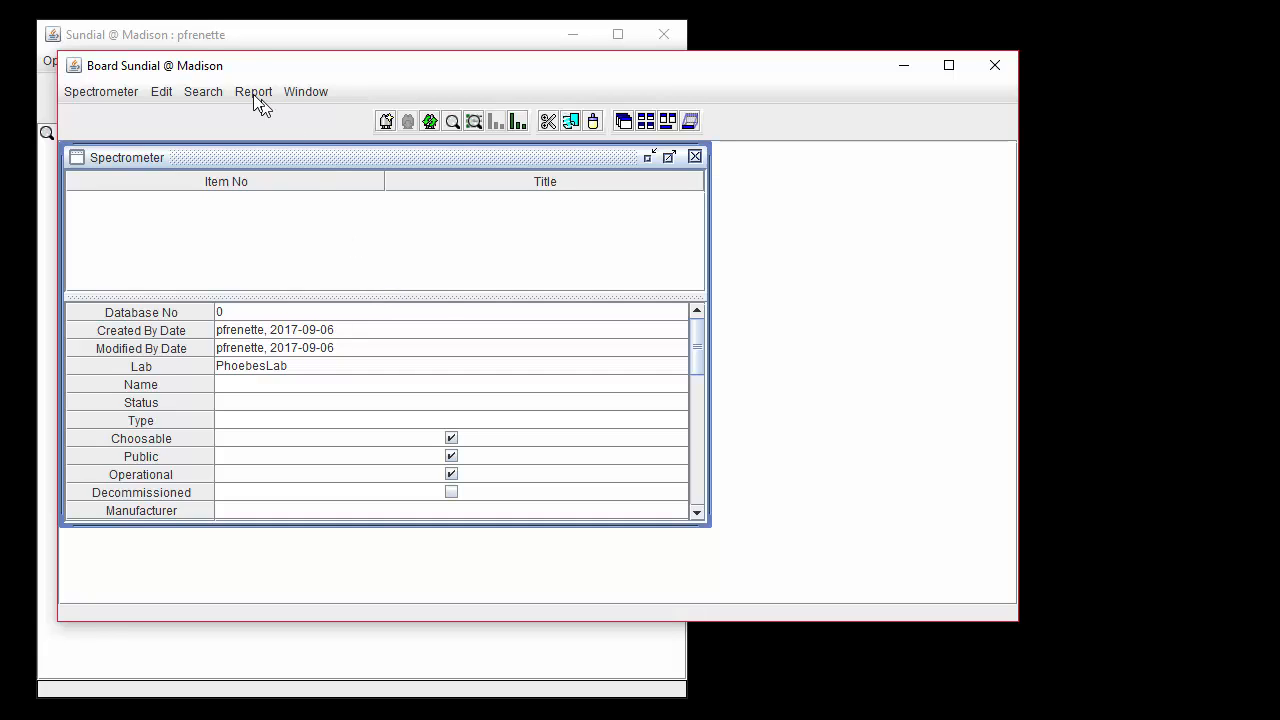
Search the spectrometers by owner with every criterion left at the wildcard *
click(221, 90)
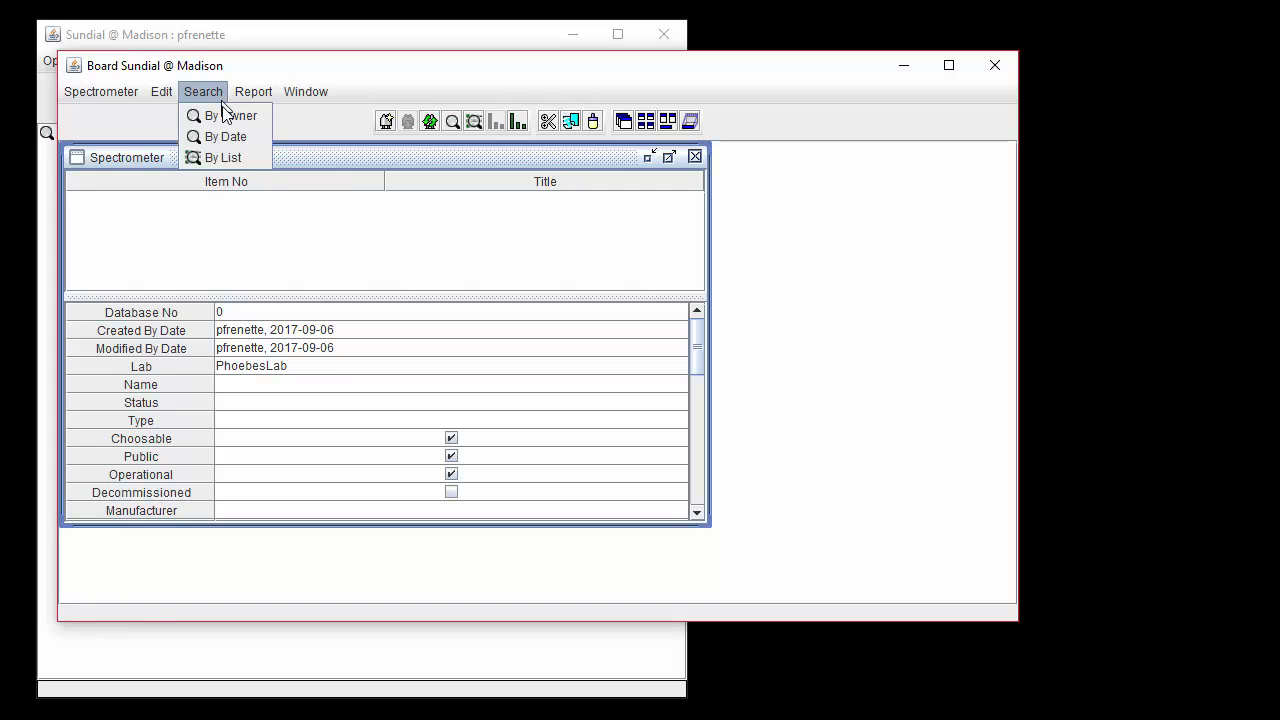
click(262, 113)
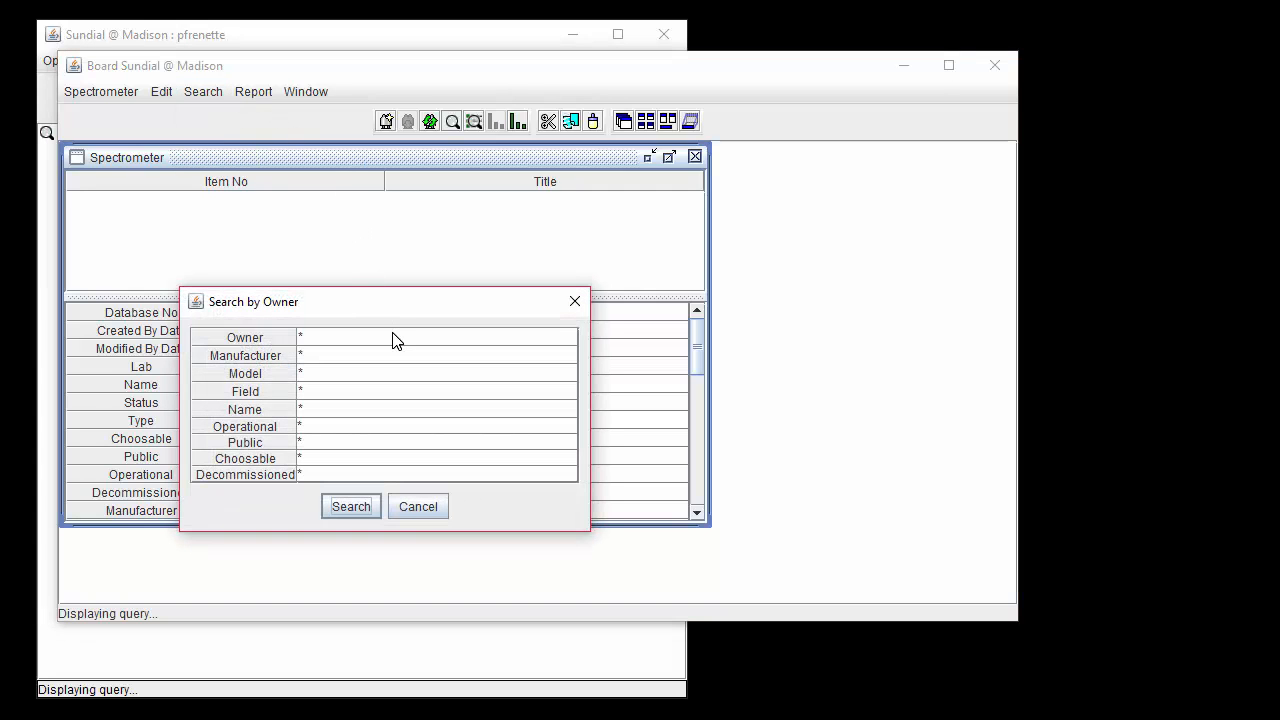
click(350, 507)
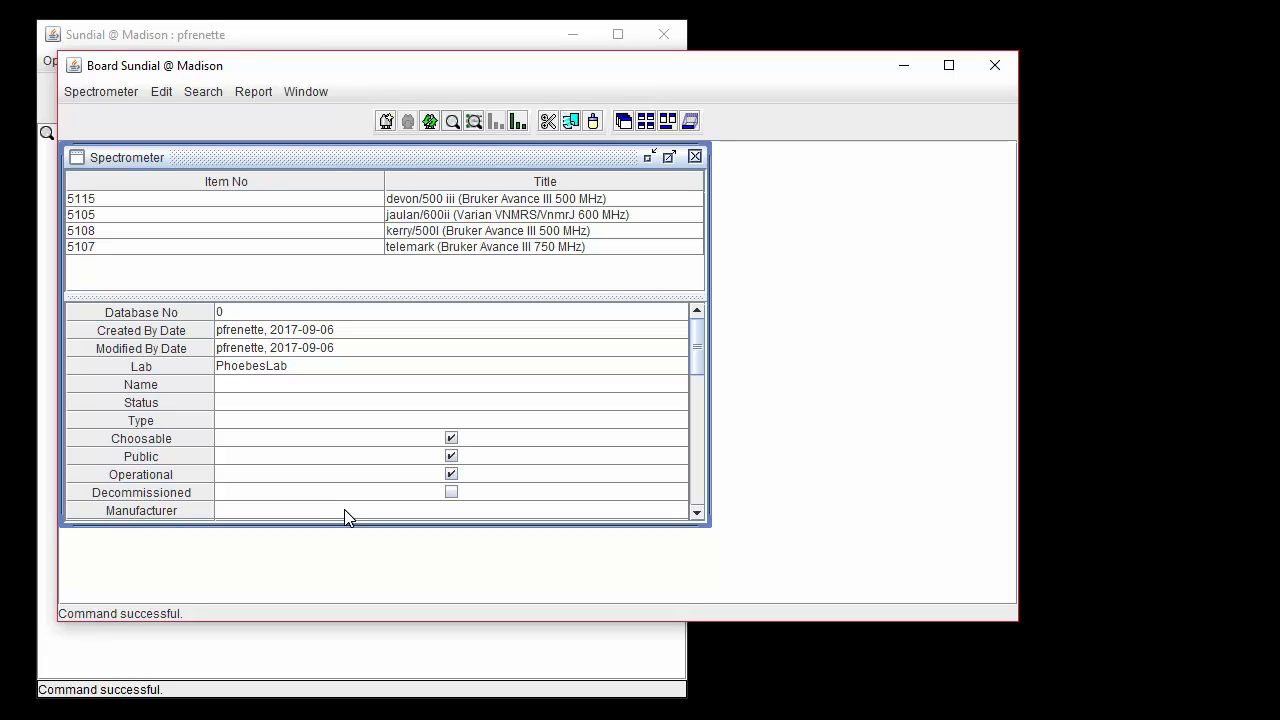
Open the devon/500 iii spectrometer record and examine its general details, costs and probe entry
click(428, 199)
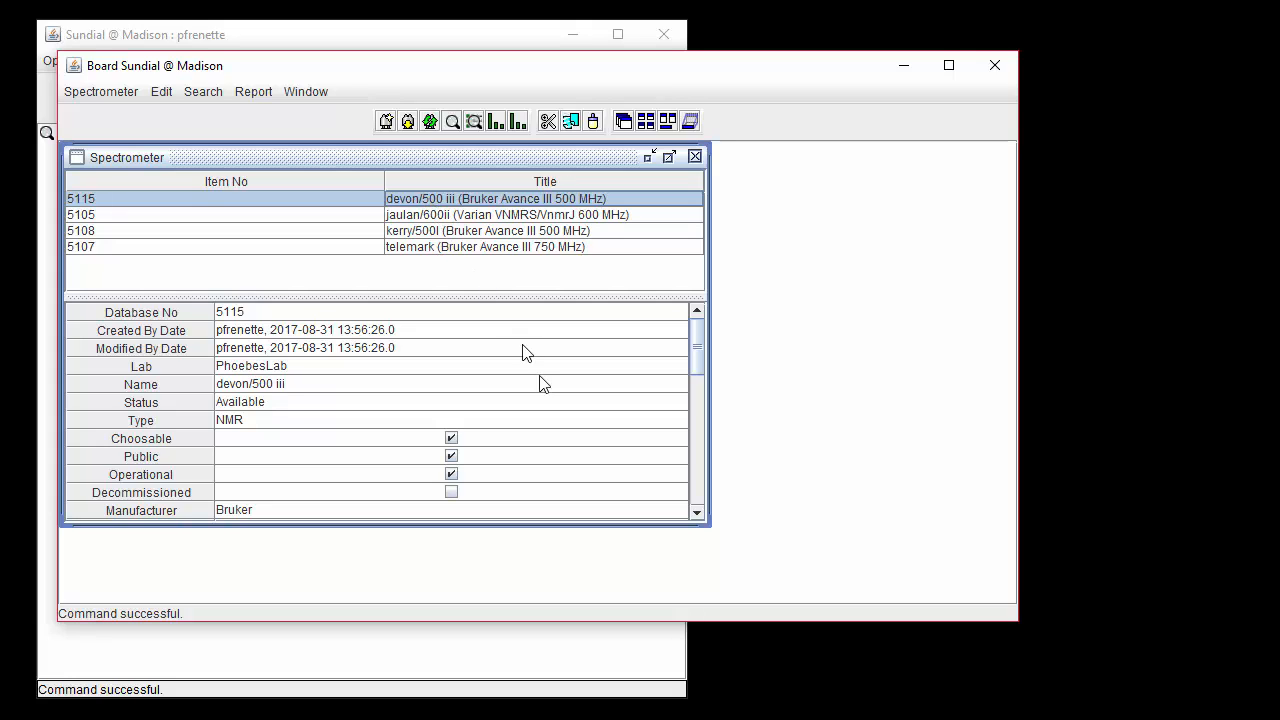
click(699, 513)
click(699, 513)
click(699, 513)
click(699, 513)
click(699, 513)
click(699, 513)
click(699, 513)
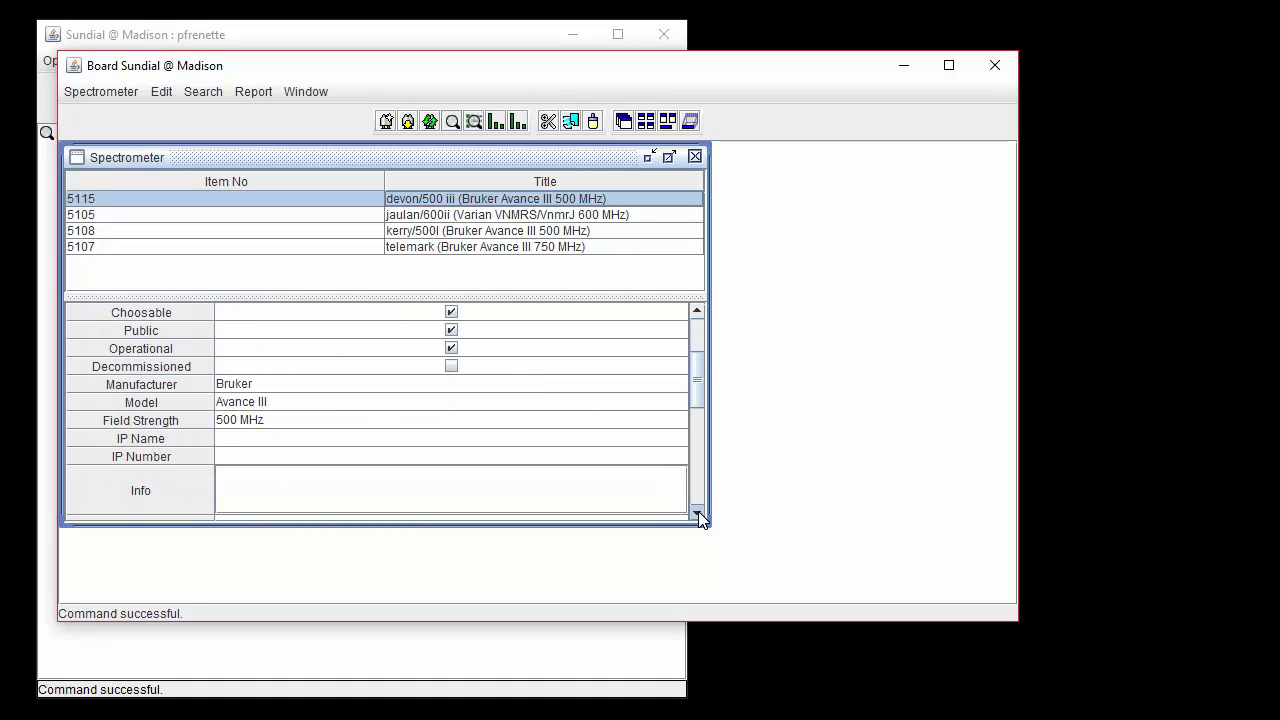
click(699, 513)
click(699, 513)
click(699, 513)
click(699, 513)
click(699, 513)
click(699, 513)
click(699, 513)
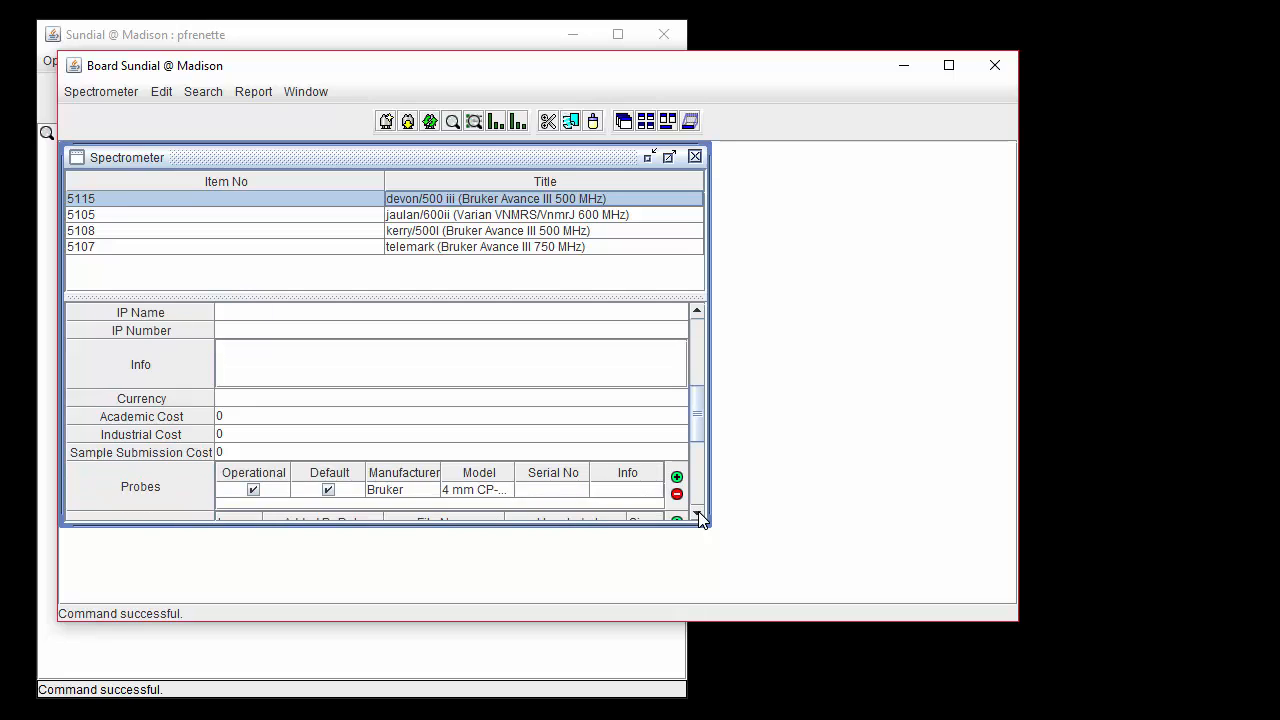
click(699, 513)
click(699, 513)
click(699, 513)
click(699, 513)
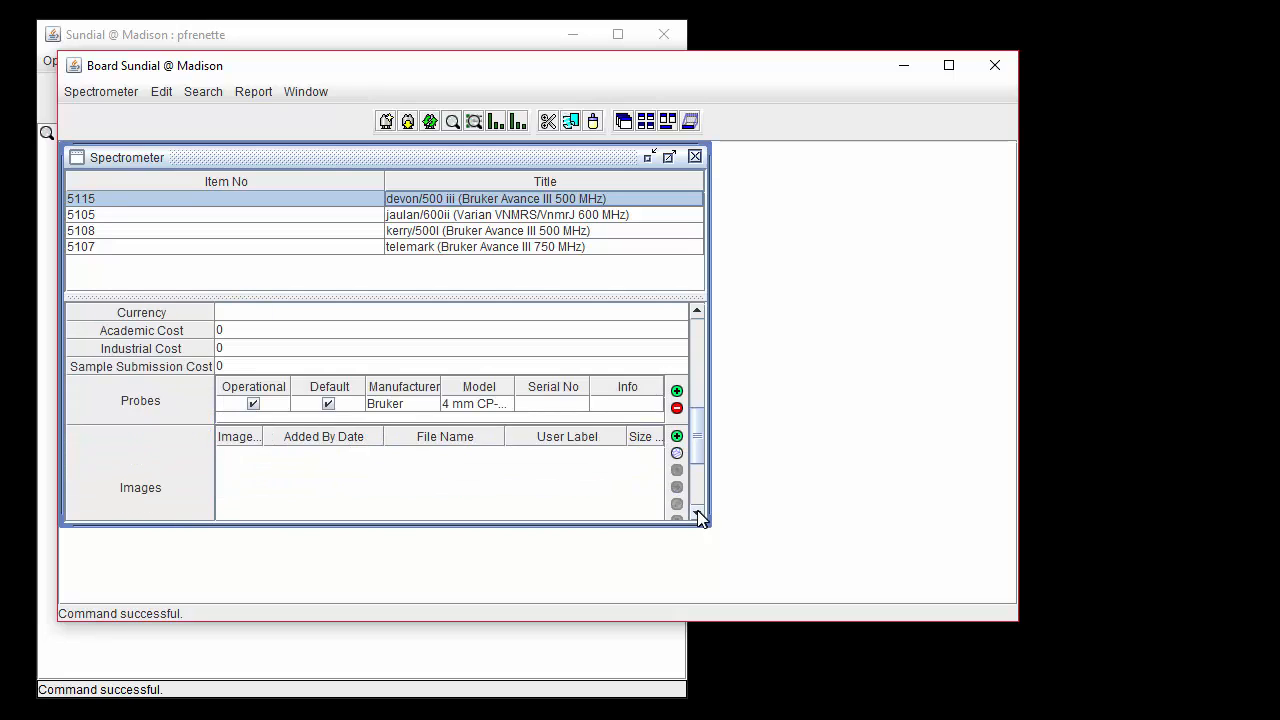
click(402, 403)
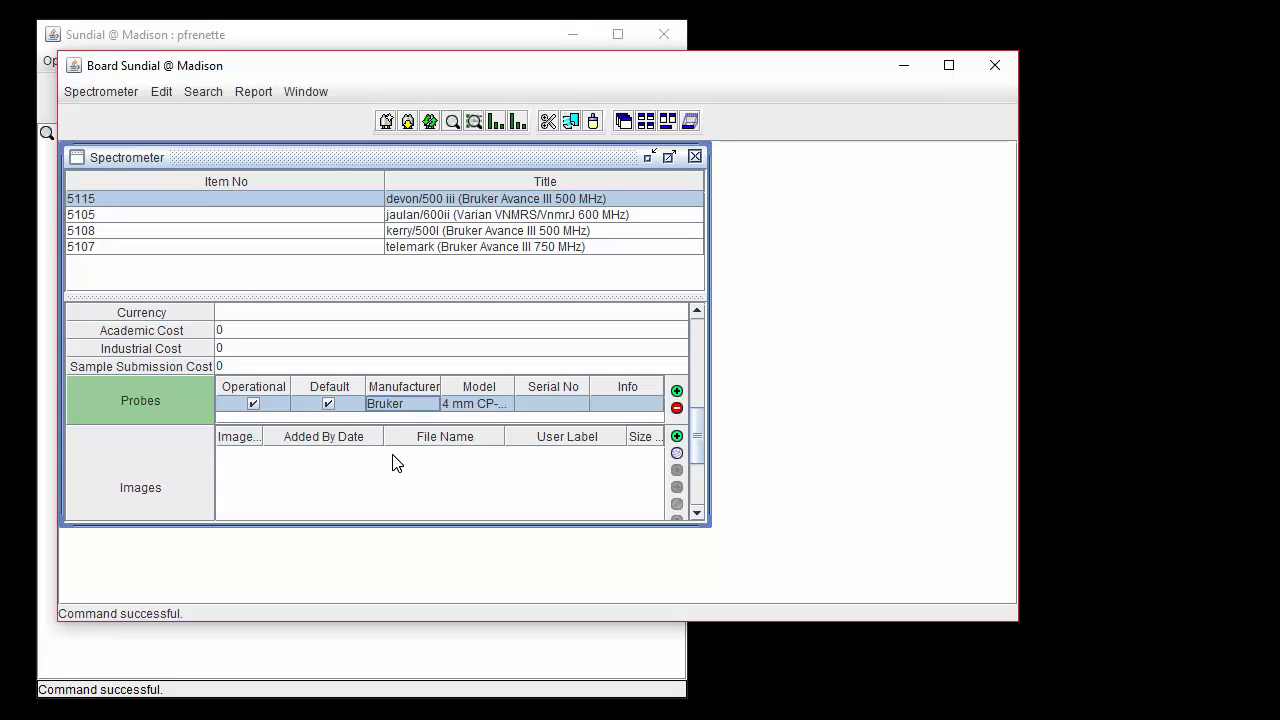
Clear the spectrometer form and enter fleckvieh 900 as the new spectrometer's name
click(136, 89)
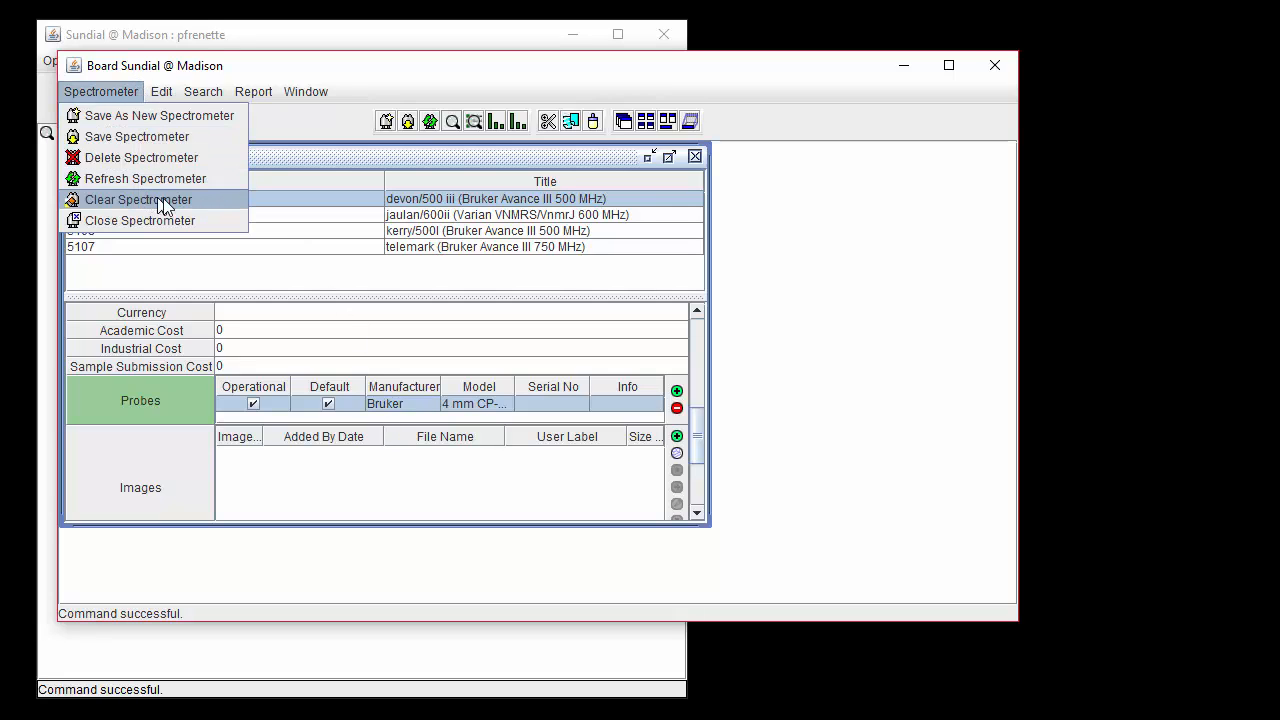
click(210, 199)
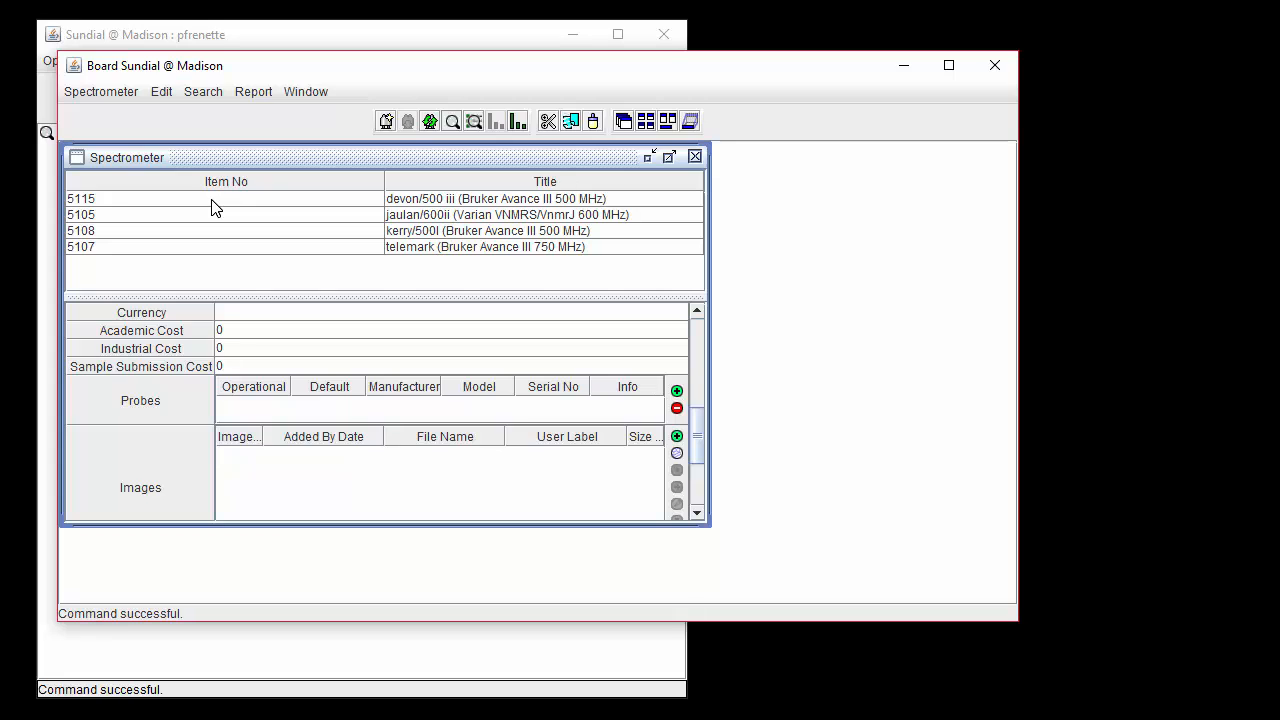
scroll(236, 385, up, 5)
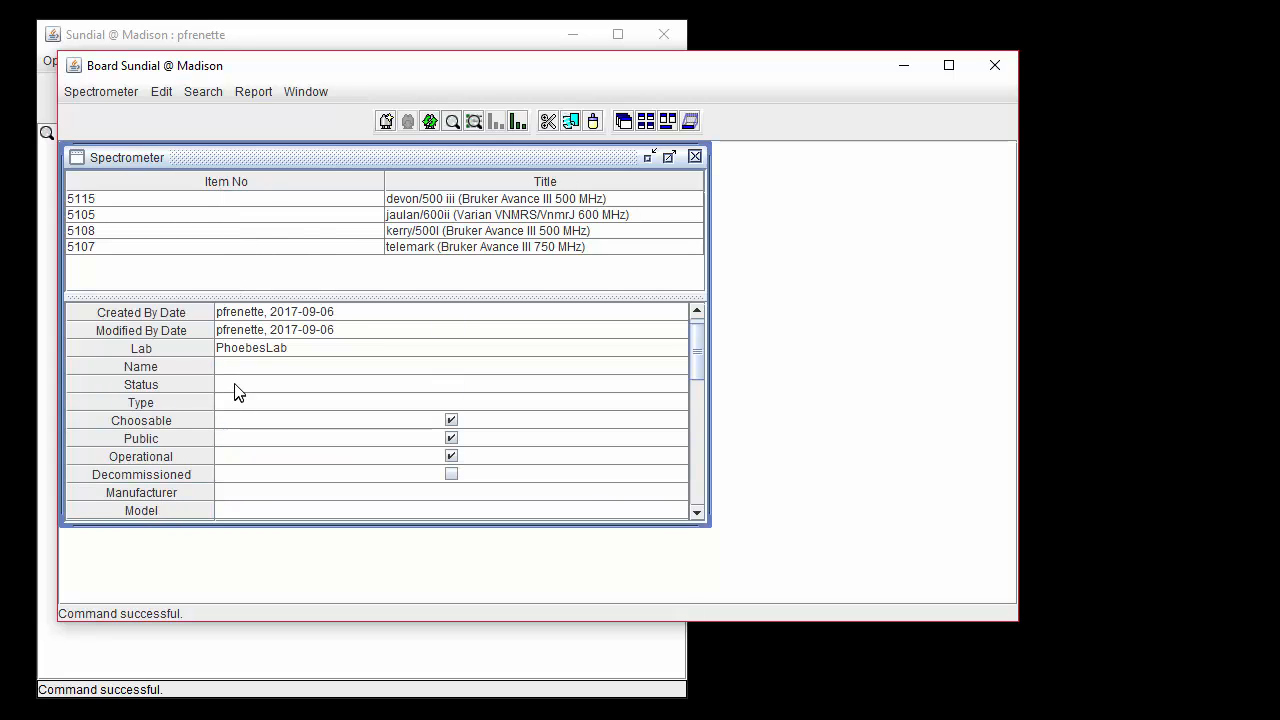
click(234, 384)
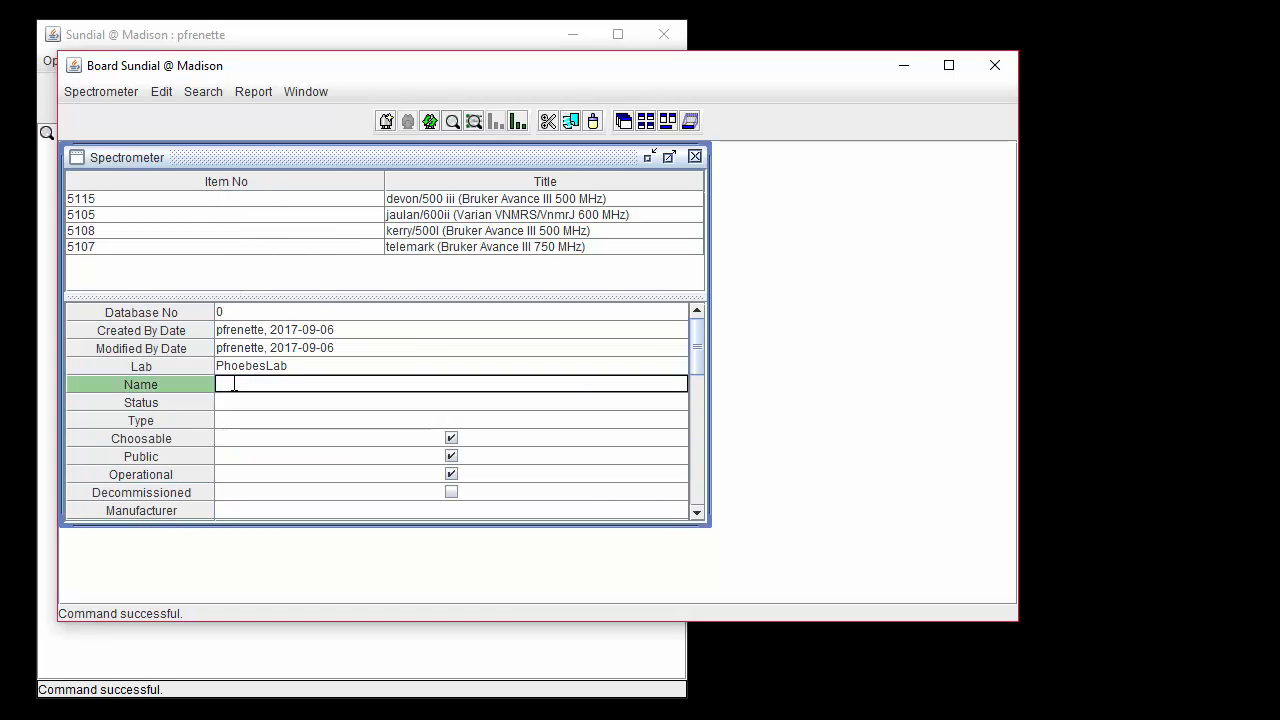
scroll(283, 403, down, 1)
text(fleckvieh)
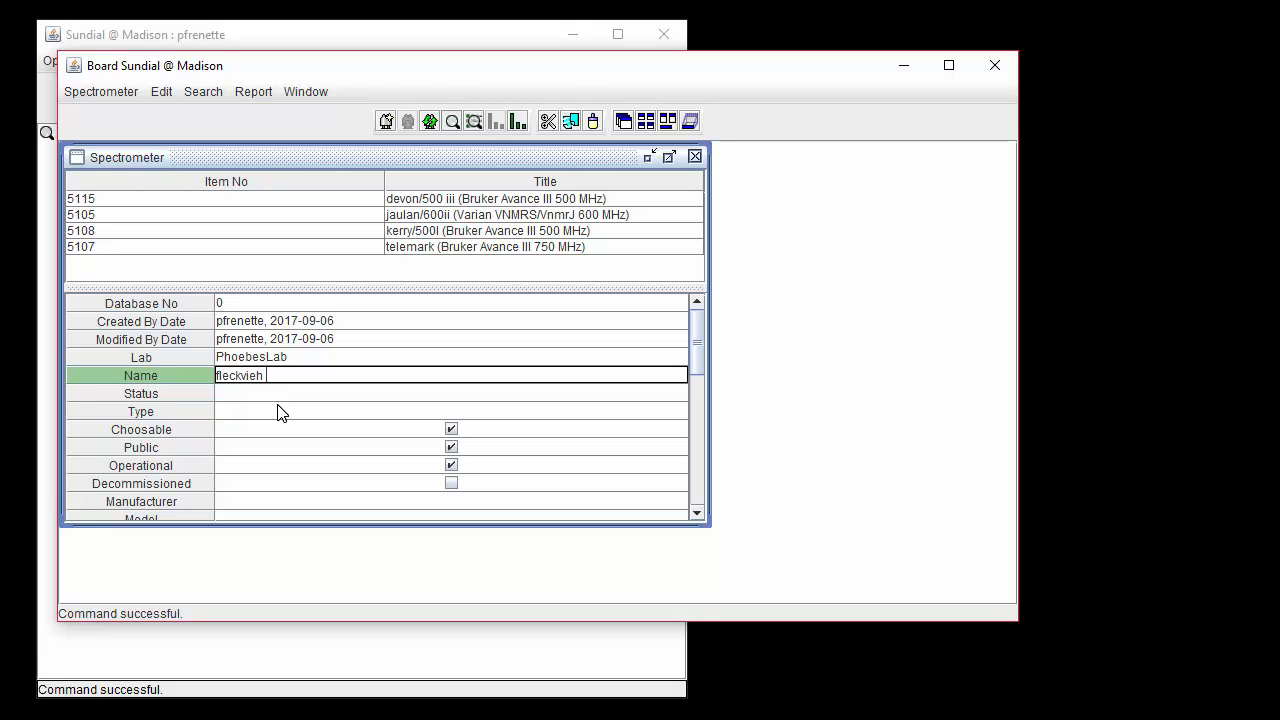
text( 900)
key(Return)
Set the manufacturer to Bruker, the model to Avance III and the field strength to 900 MHz, leaving the status blank
key(Down)
key(Down)
key(Down)
key(Down)
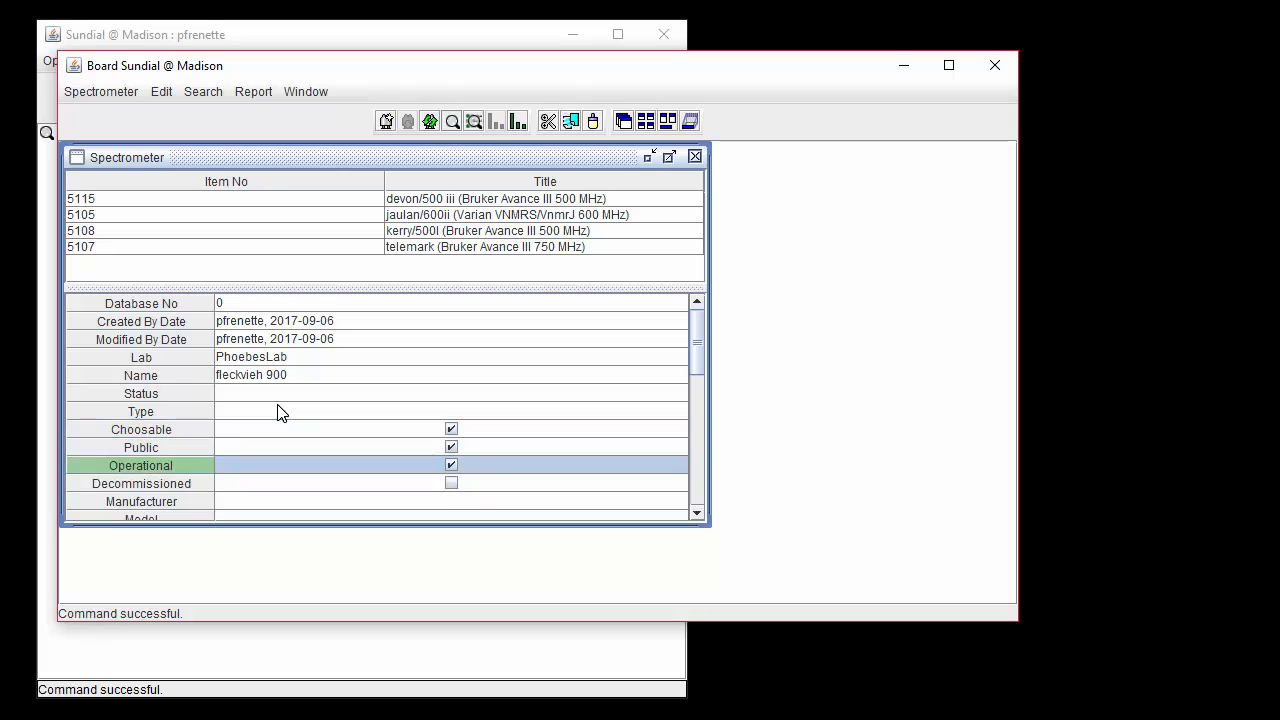
key(Down)
key(Down)
text(Bruker)
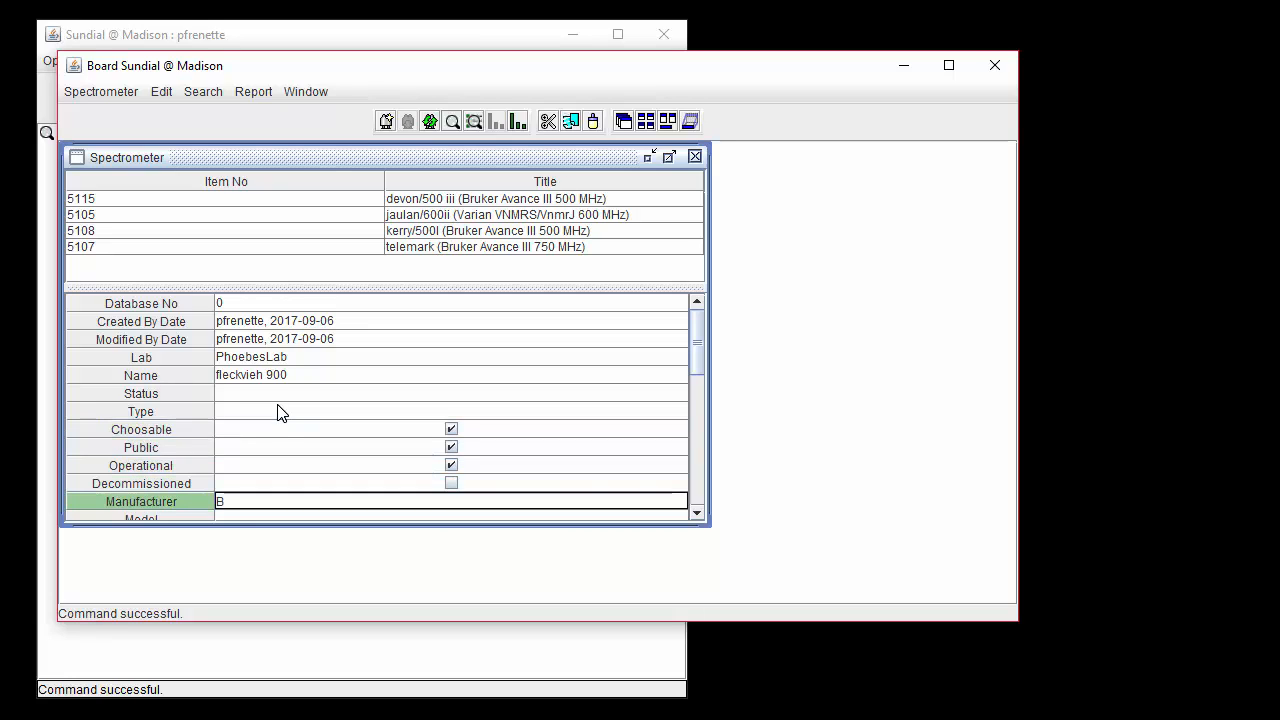
key(Return)
text(Av)
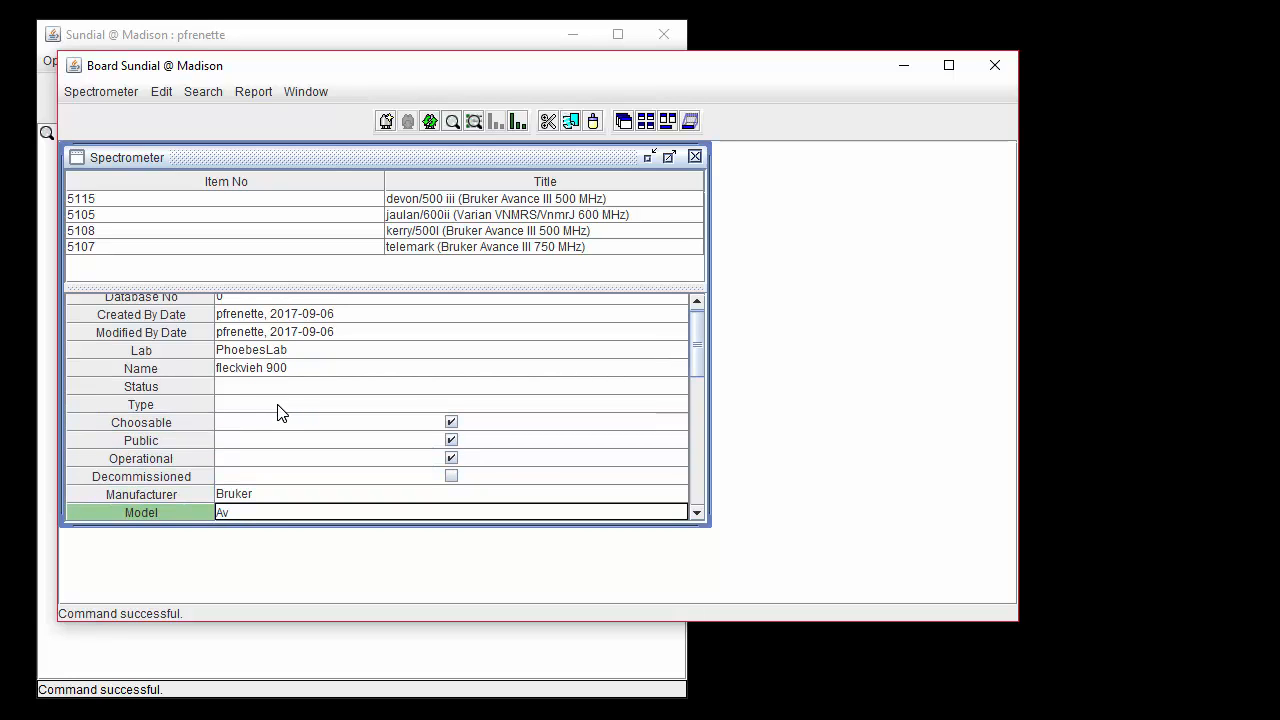
text(ance III)
key(Return)
text(900)
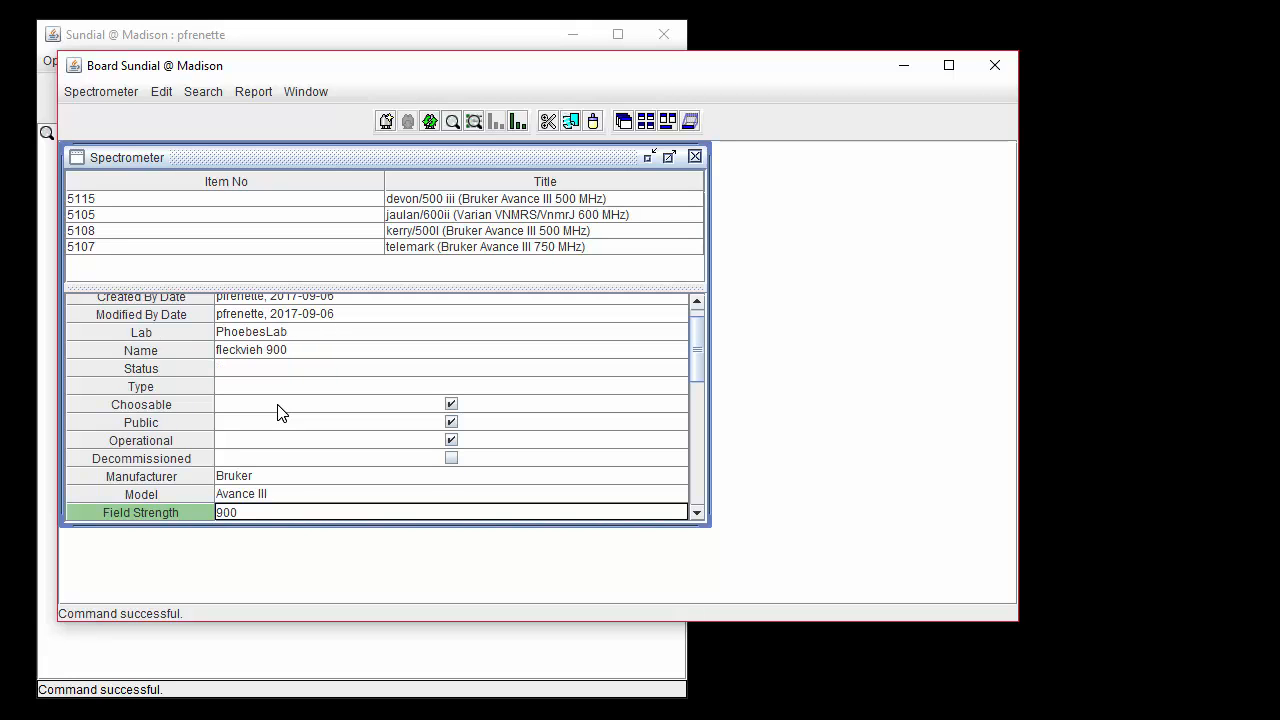
text( MHz)
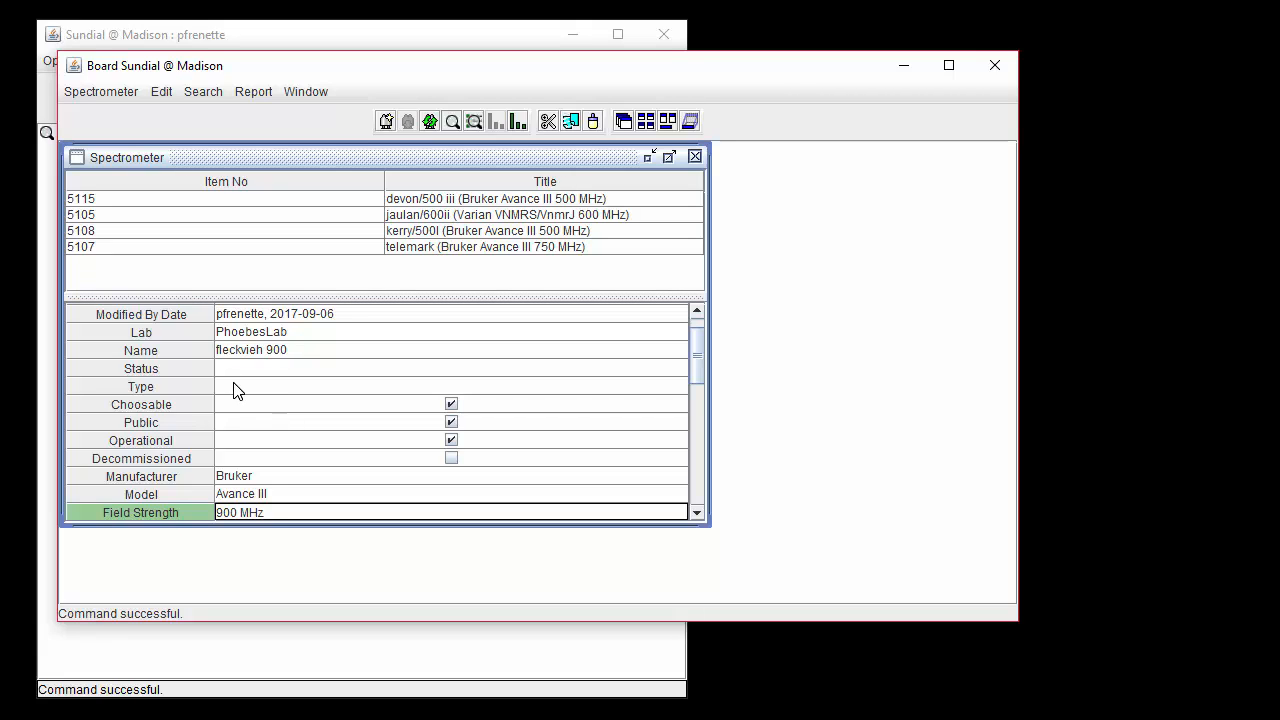
click(257, 369)
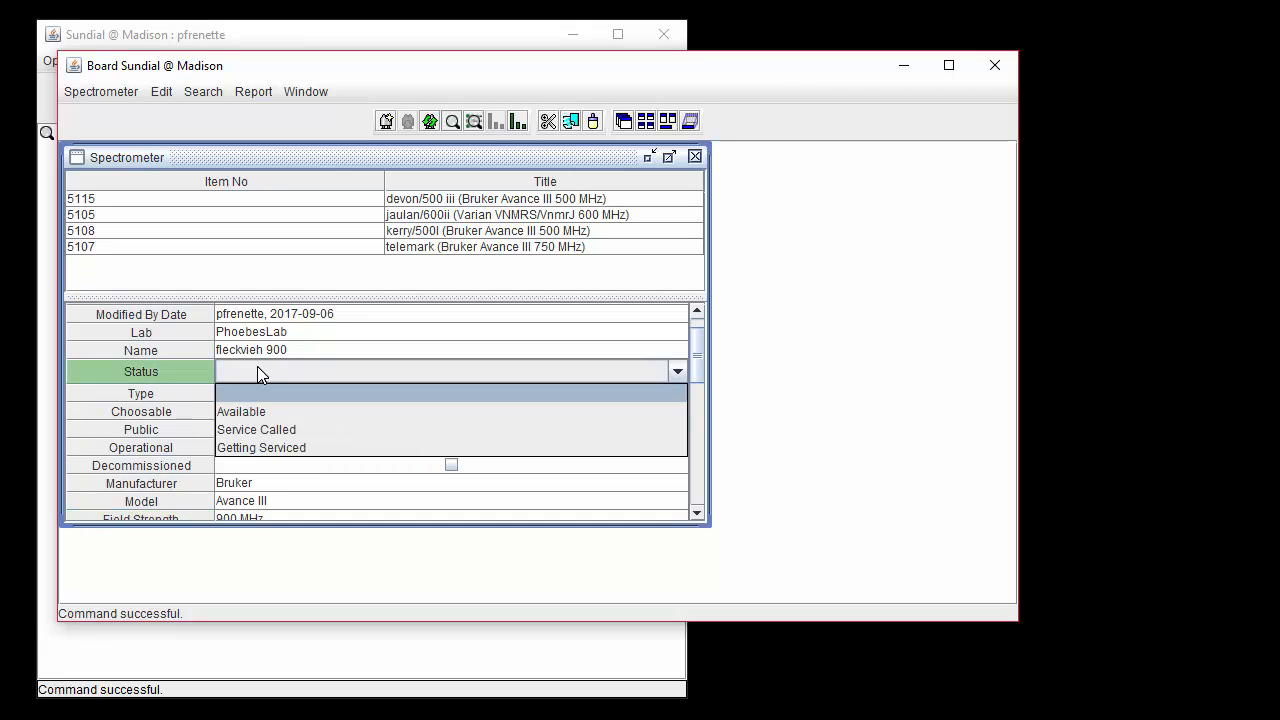
click(314, 393)
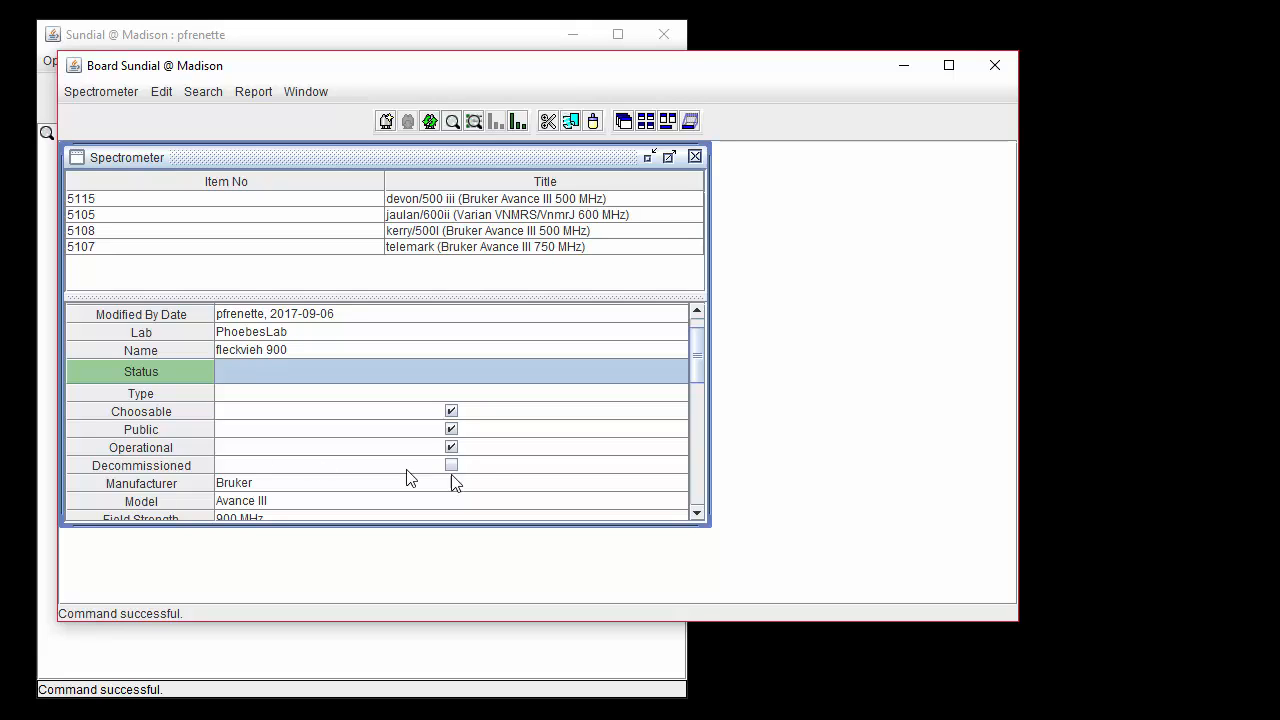
Add a probe marked operational and default, with manufacturer Bruker and model 1.3 ultra fast
click(696, 513)
click(696, 513)
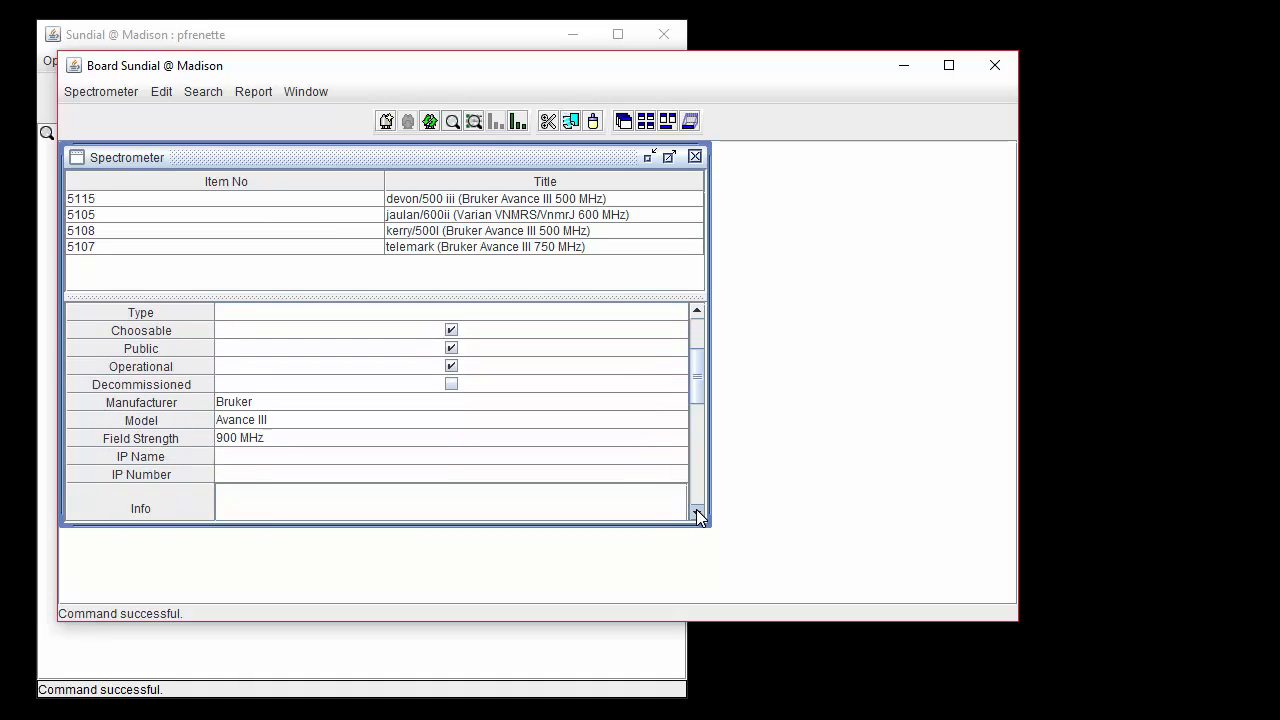
click(696, 513)
click(696, 513)
click(696, 513)
click(696, 513)
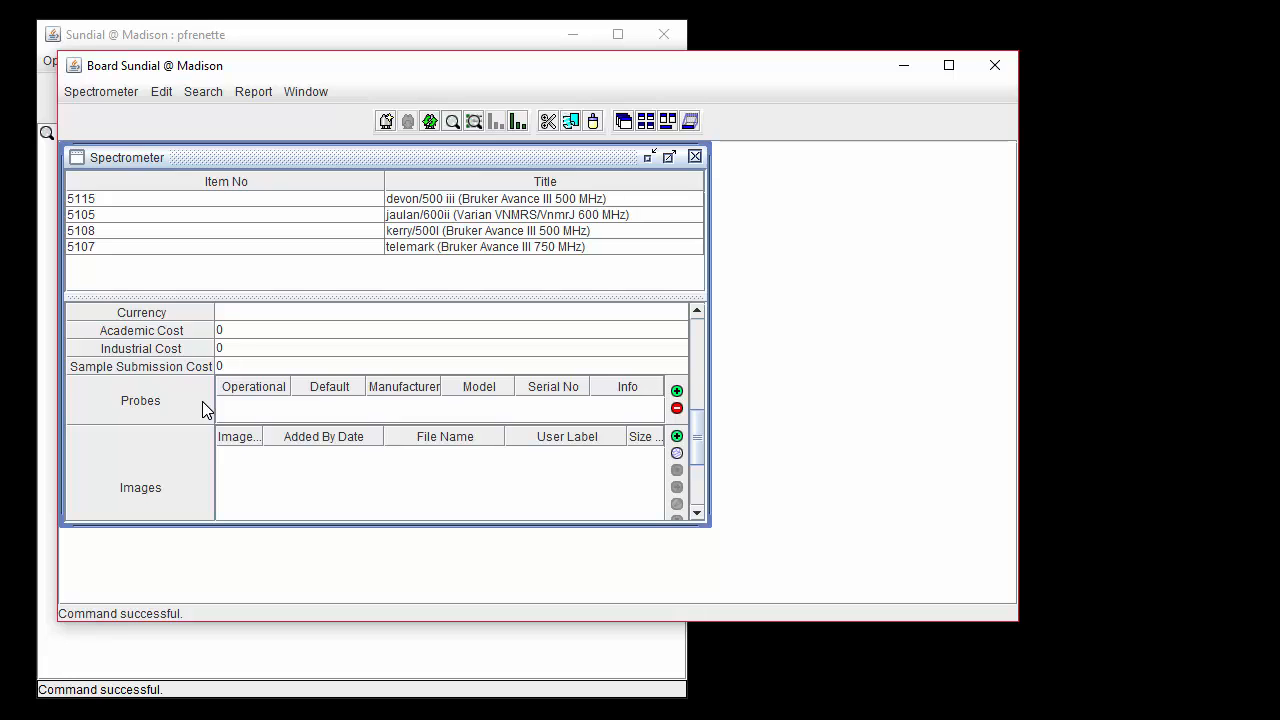
click(677, 391)
click(328, 404)
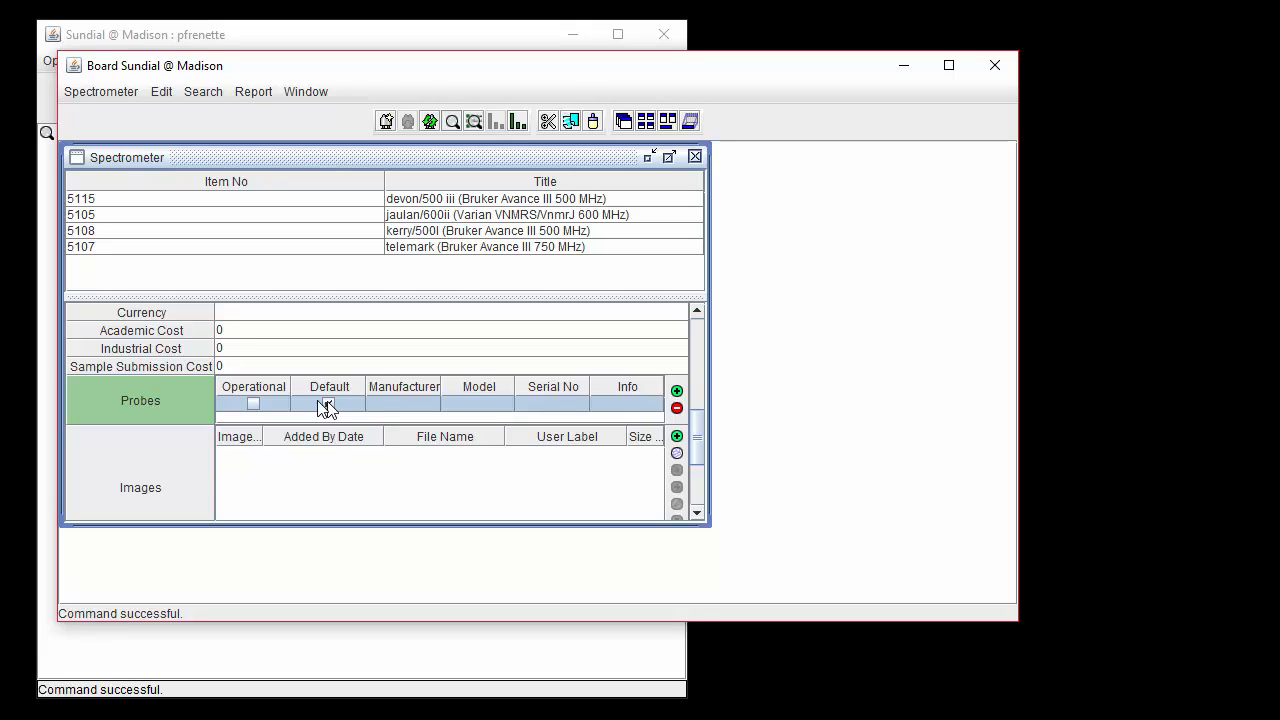
click(252, 403)
double_click(414, 402)
text(ruker)
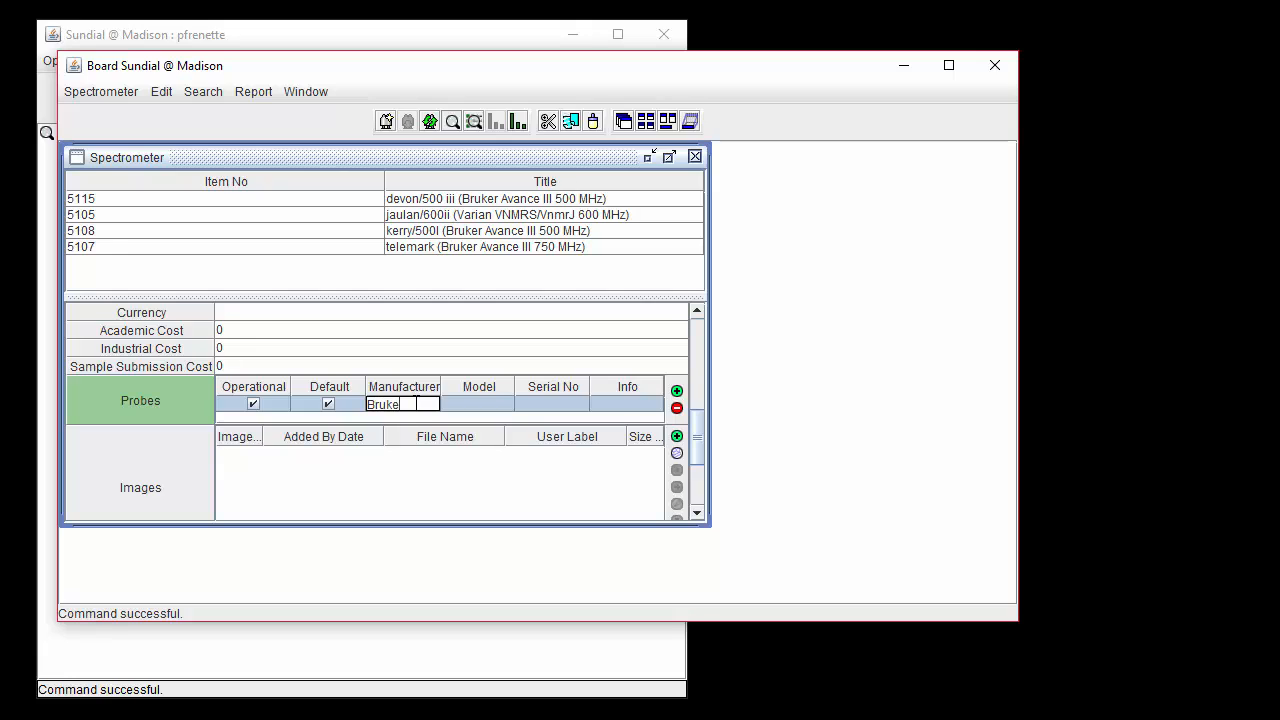
key(Tab)
key(Caps_Lock)
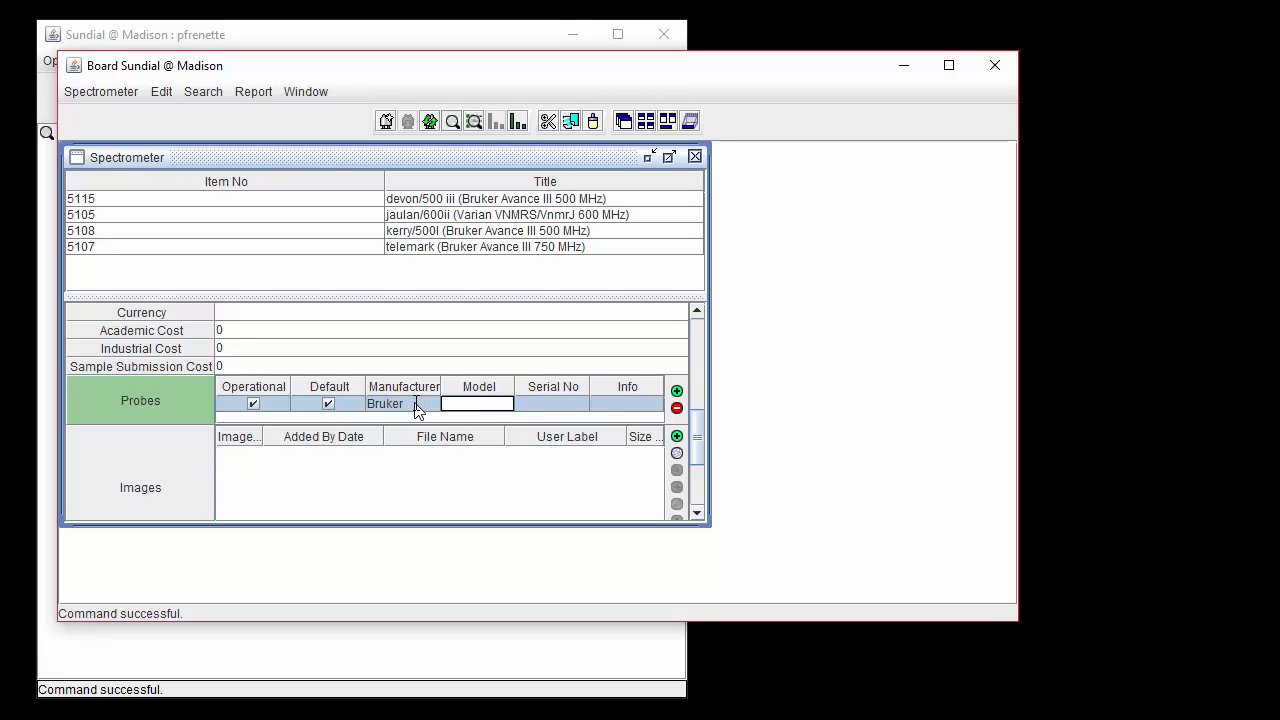
text(1.3 ultras fast)
Add a second probe with manufacturer Bruker and model 5 mm Cyroprobe
click(677, 393)
double_click(369, 413)
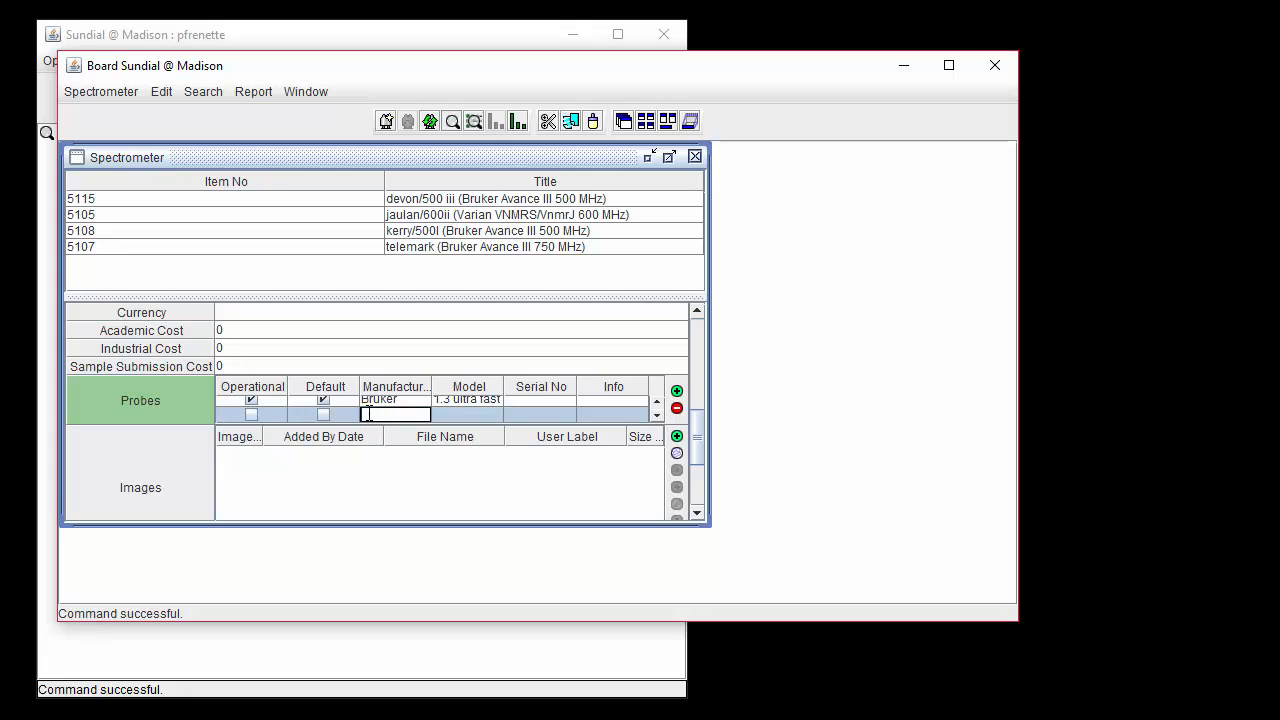
text(Bruker)
key(Tab)
text(5 mm)
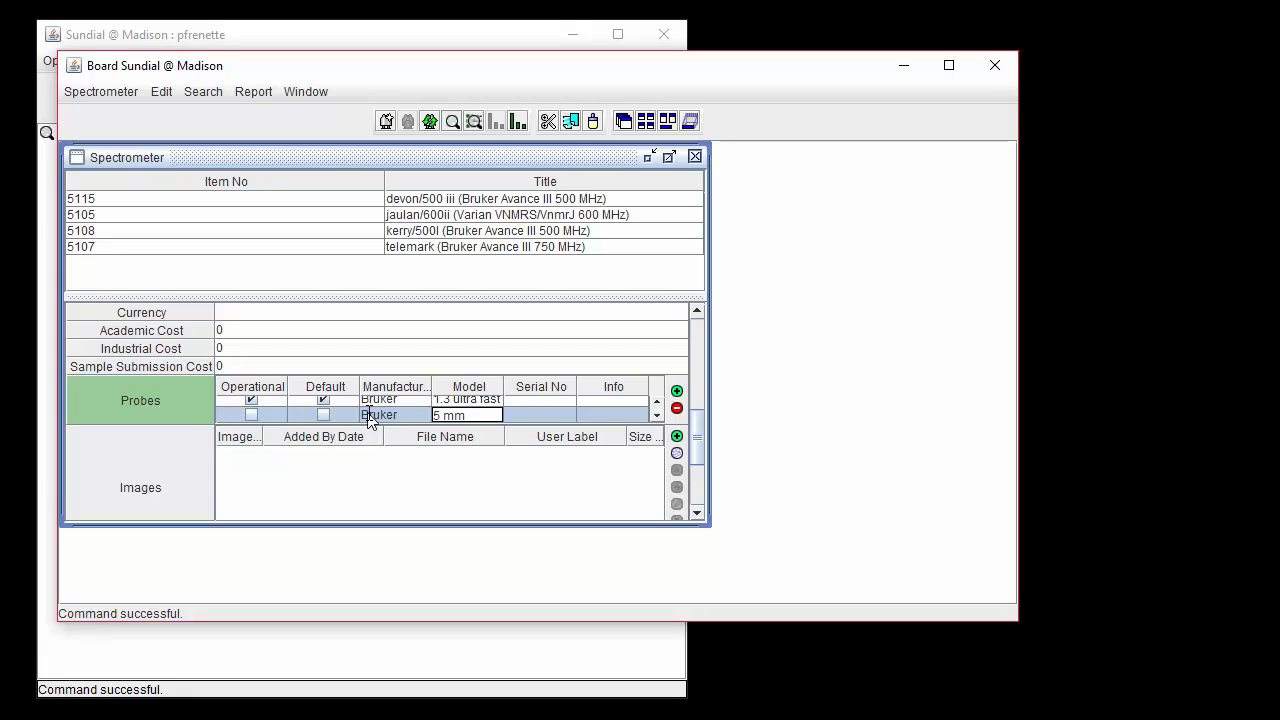
text( Cyroprobe)
Save the form as a new spectrometer record and select its second probe
click(133, 92)
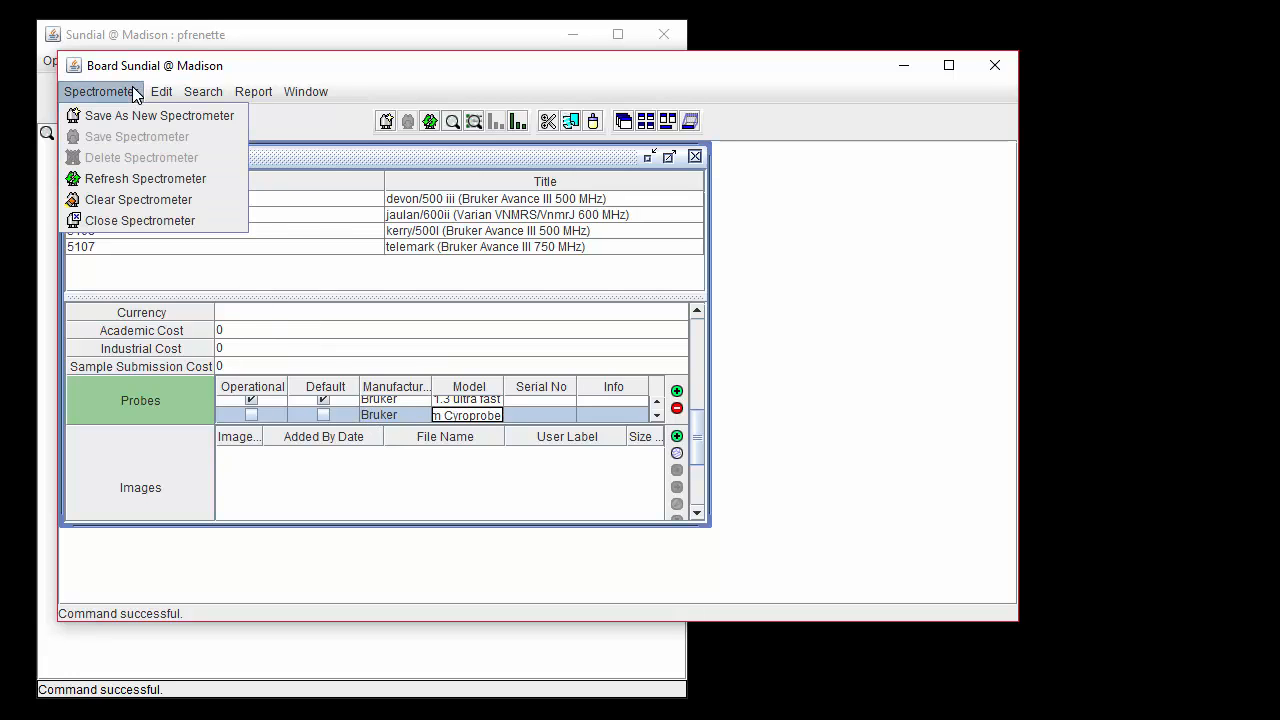
click(243, 115)
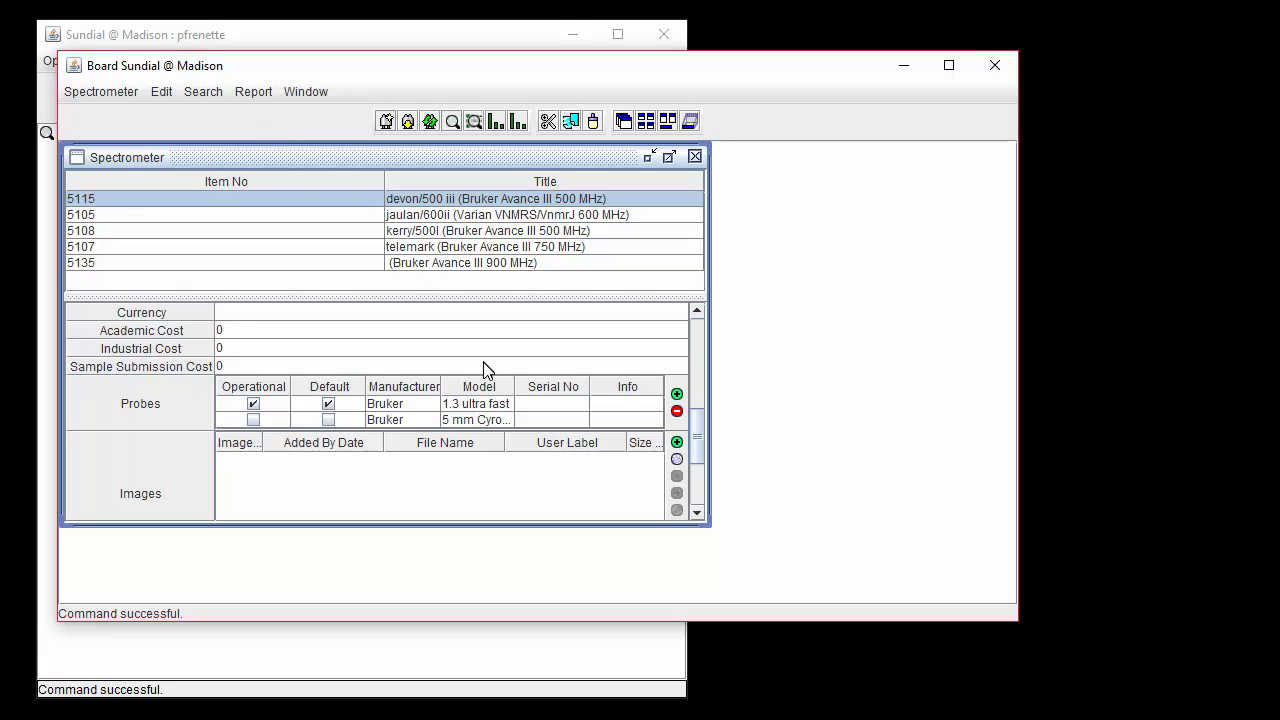
click(500, 419)
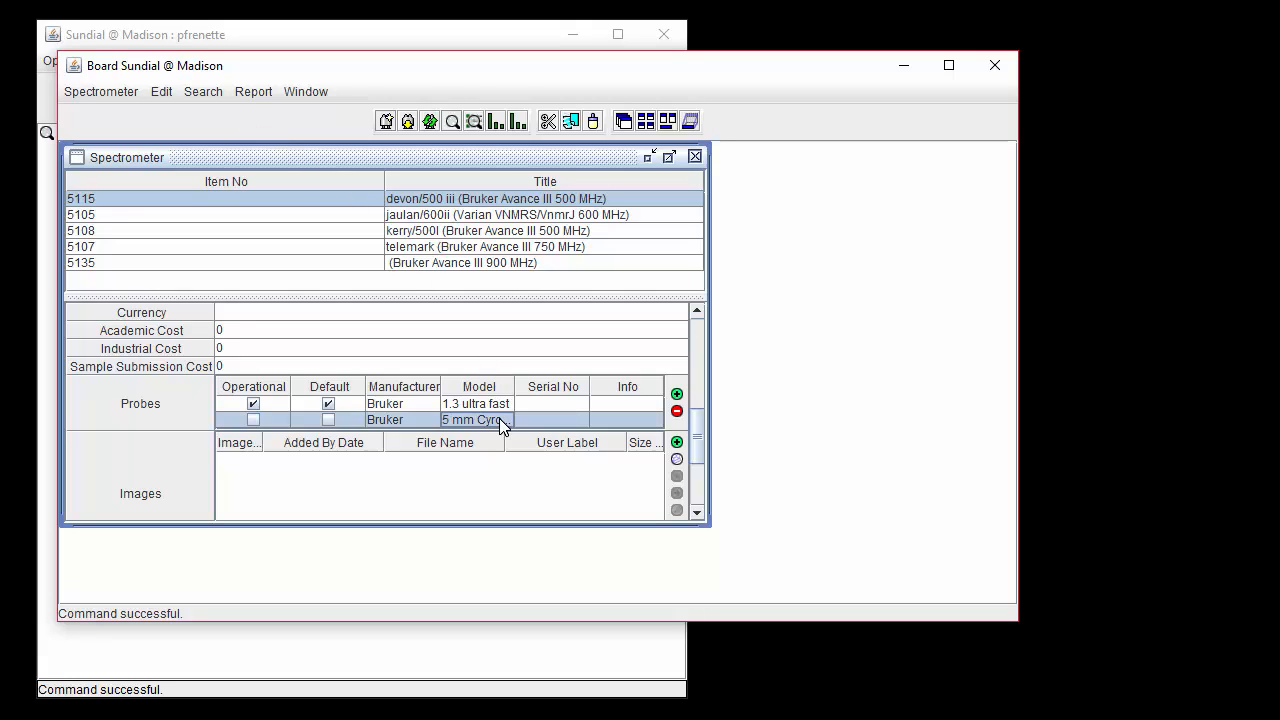
Remove the 5 mm Cyroprobe from the probes of the 900 MHz spectrometer and save the record
click(676, 413)
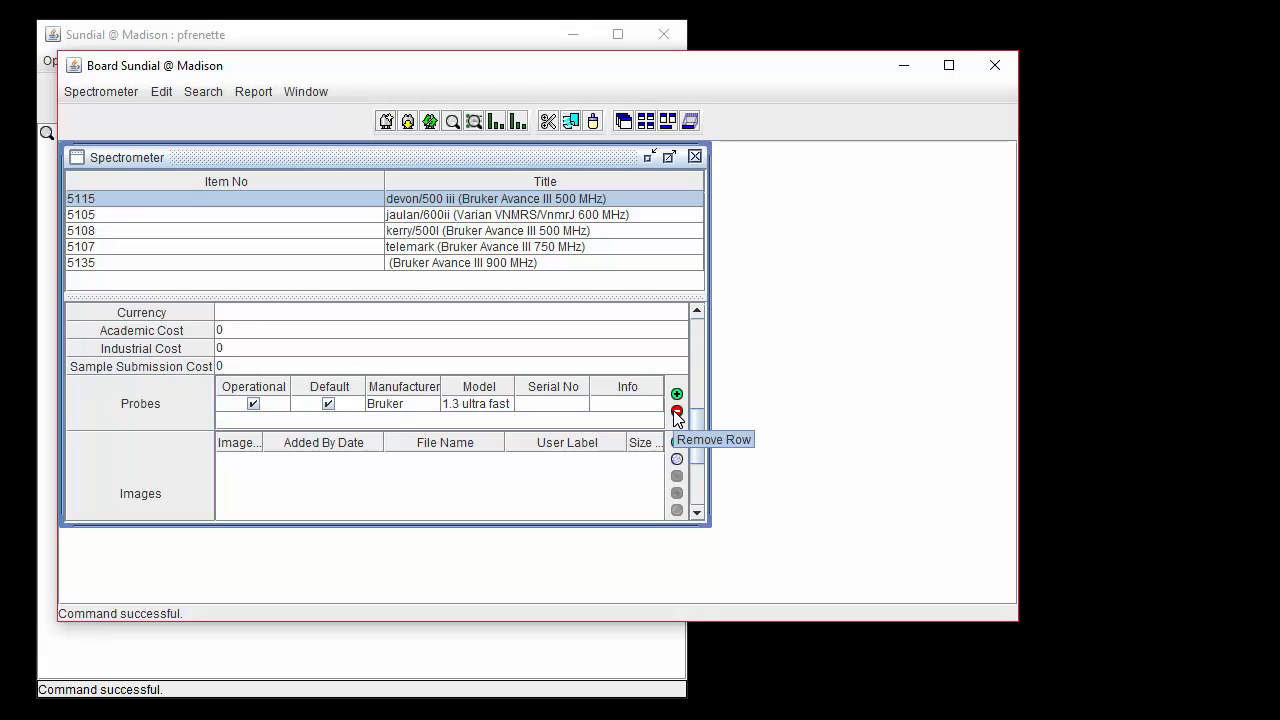
click(134, 96)
click(192, 134)
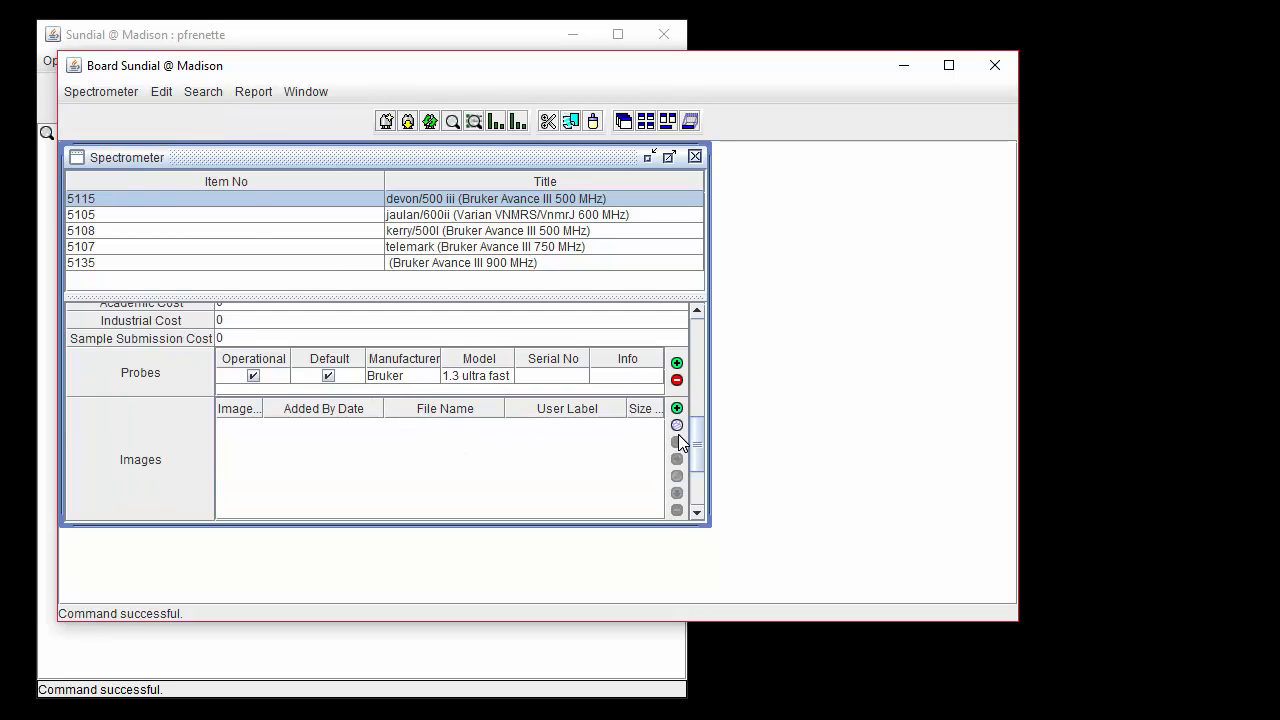
Attach the image file Fleckvieh _ UW _ Spectrometer.PNG from the Images folder to the spectrometer record, leaving the user label blank
click(677, 436)
click(677, 409)
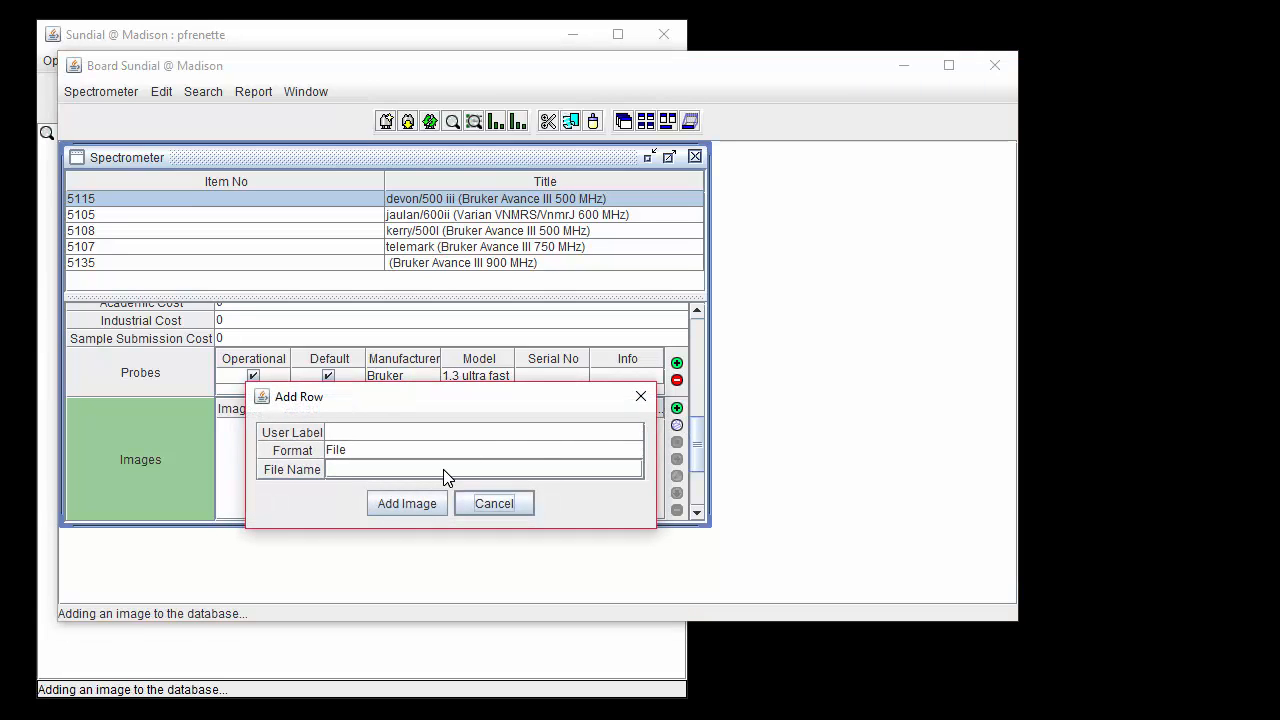
click(445, 470)
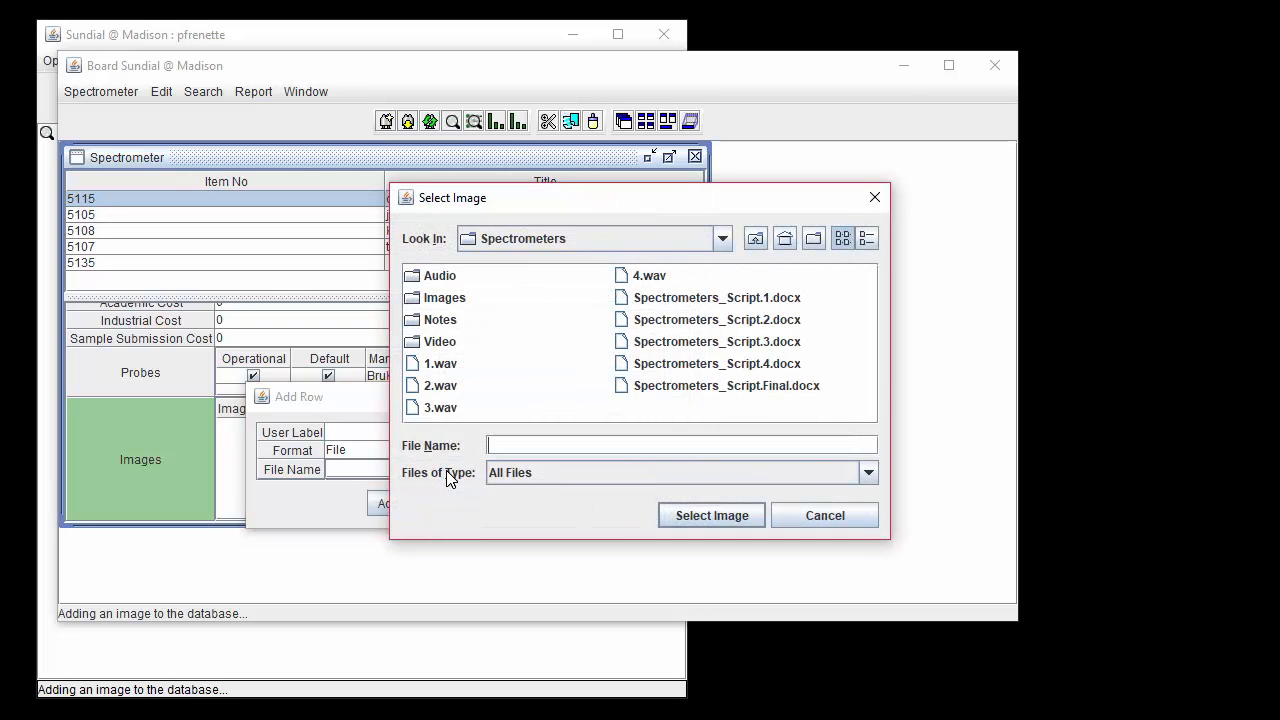
double_click(444, 298)
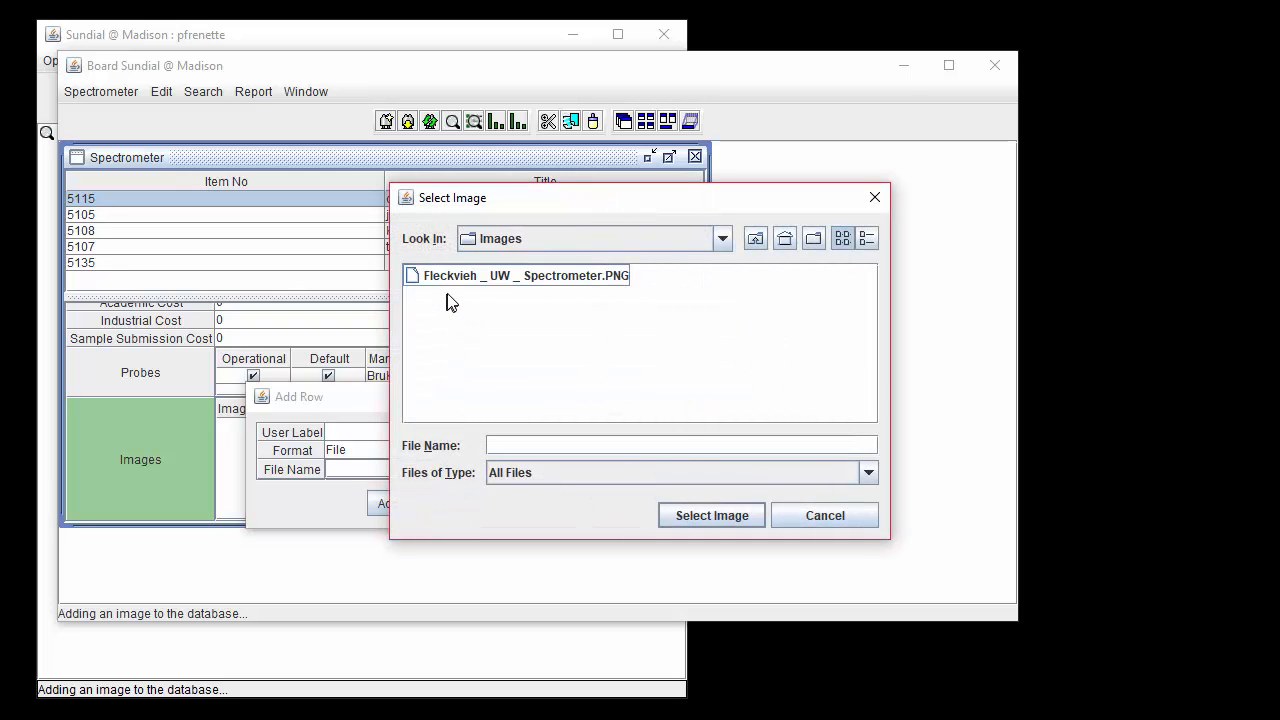
double_click(460, 276)
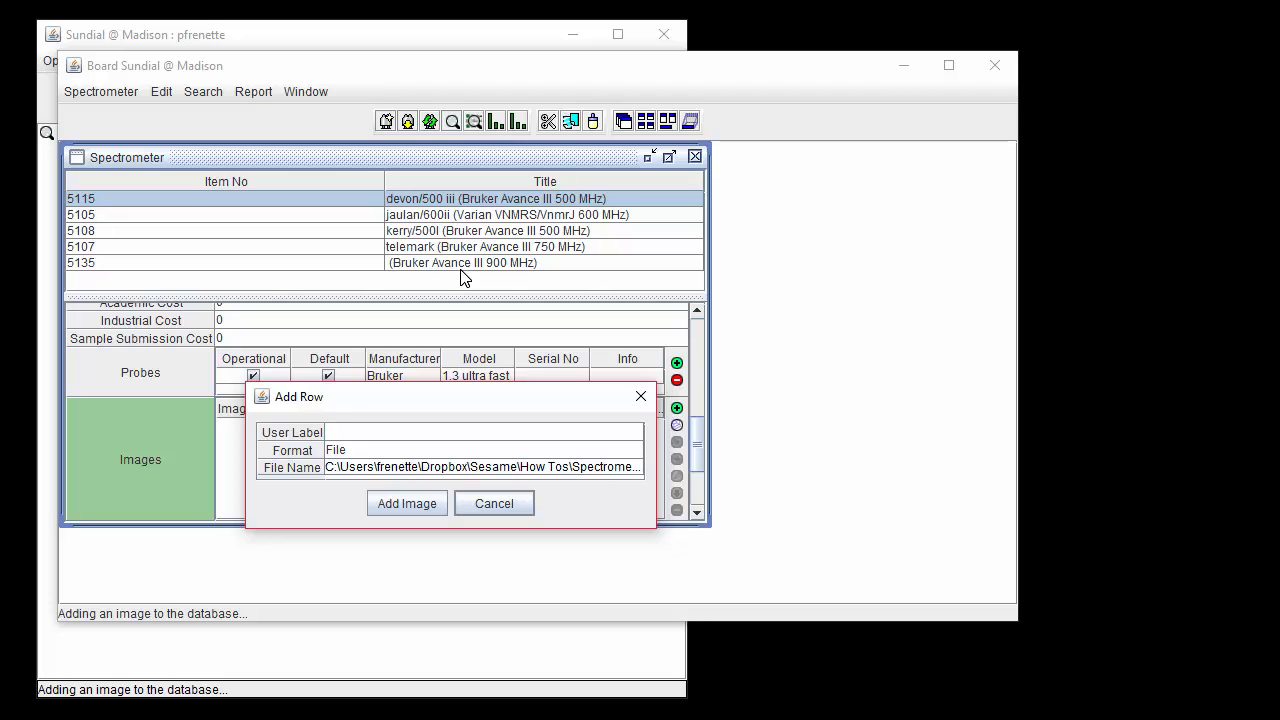
click(423, 503)
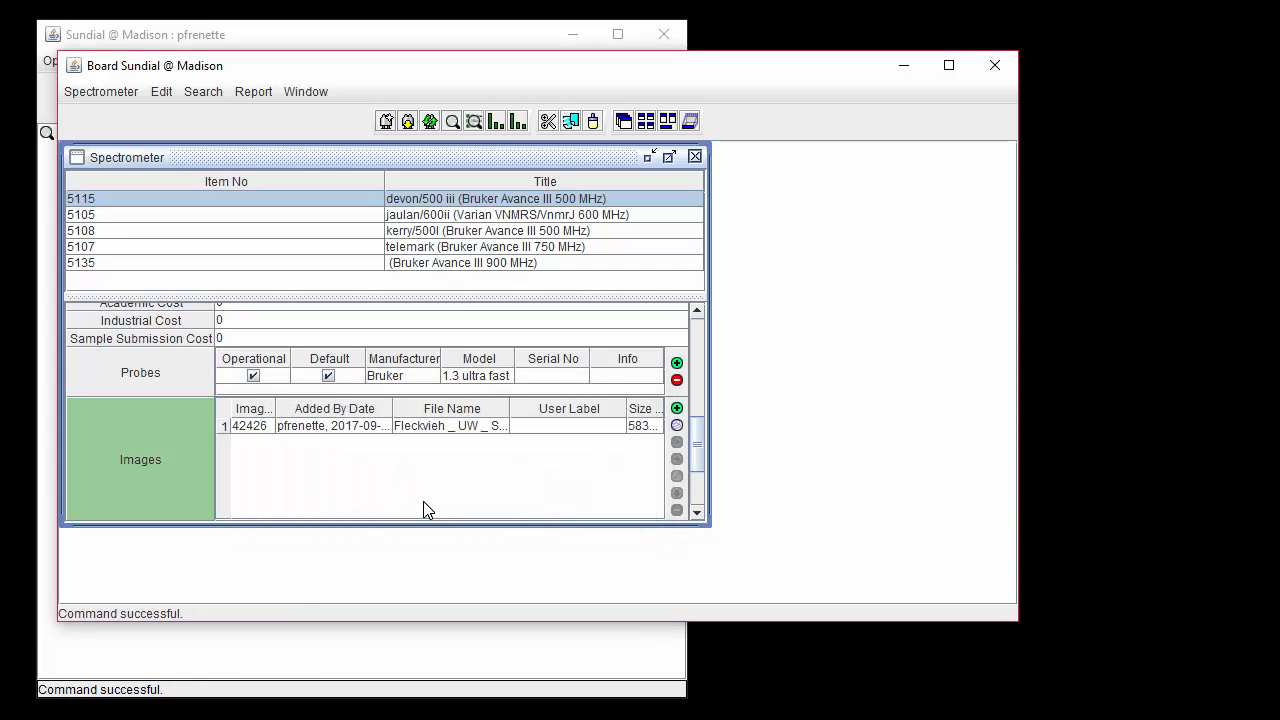
View the image attached to the spectrometer record and close it again
click(577, 427)
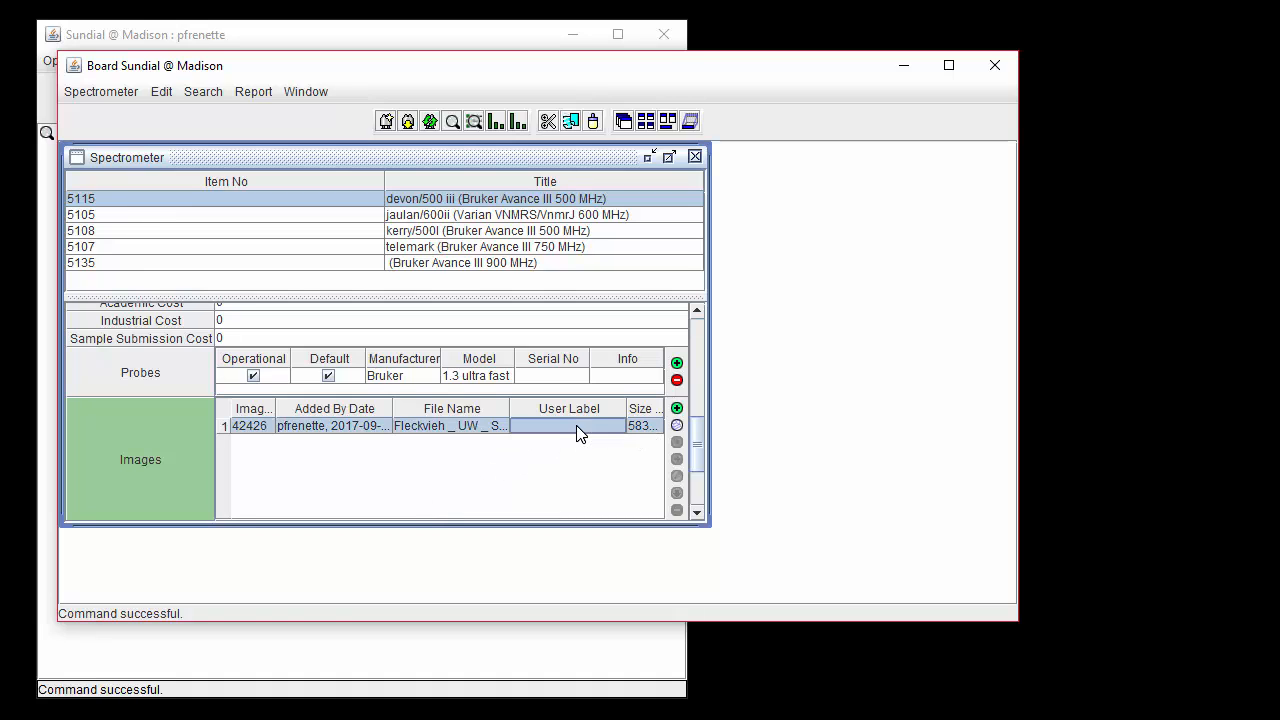
click(676, 442)
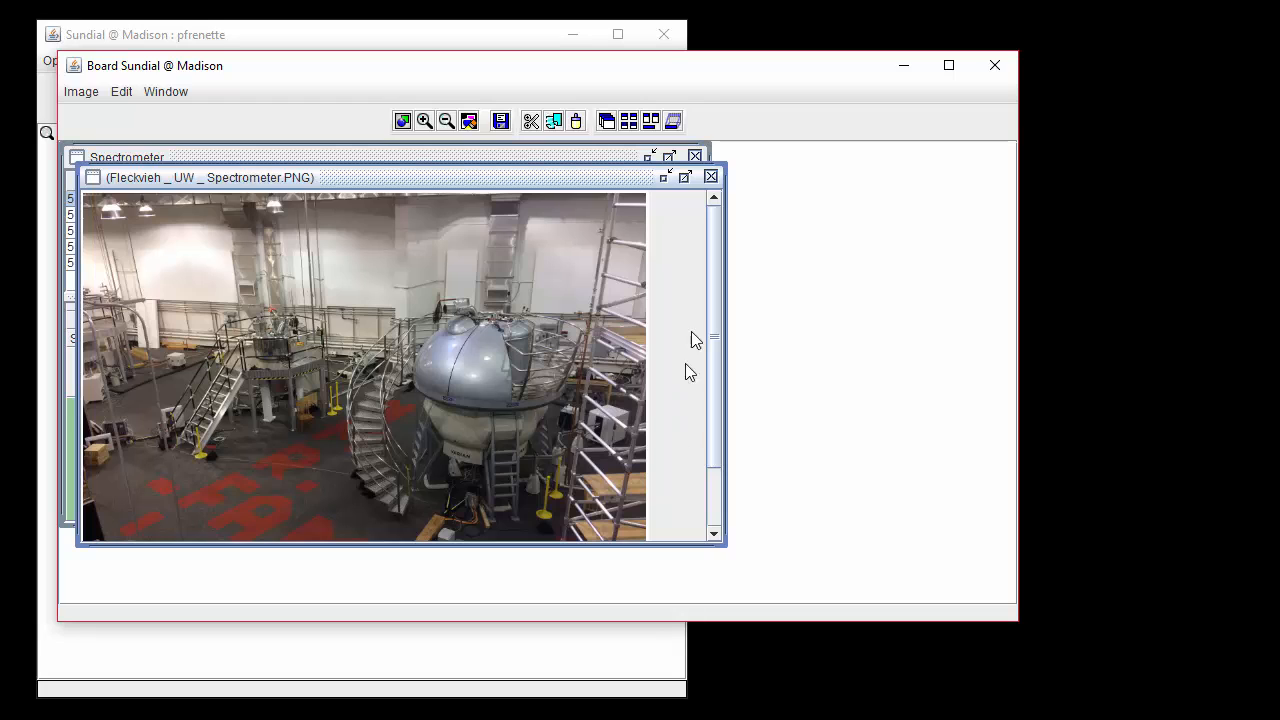
click(710, 176)
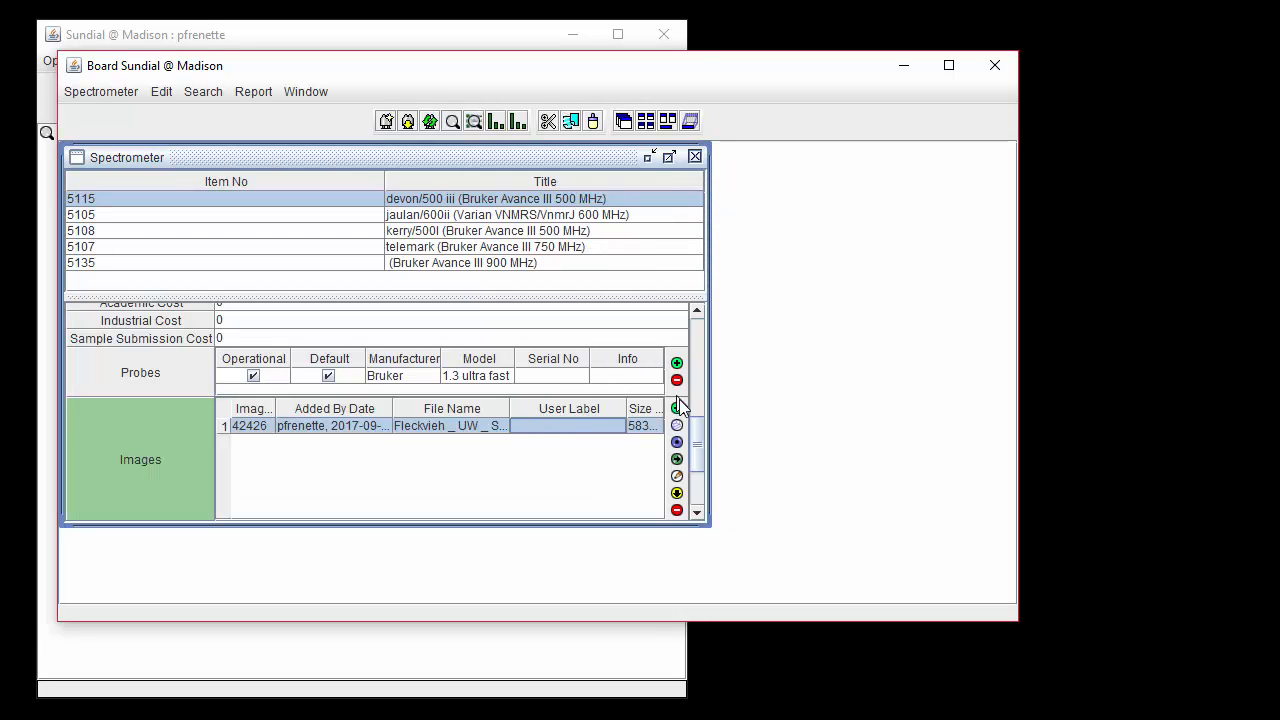
Set the status of the fleckvieh 900 spectrometer to Service Called
drag(703, 434, 705, 331)
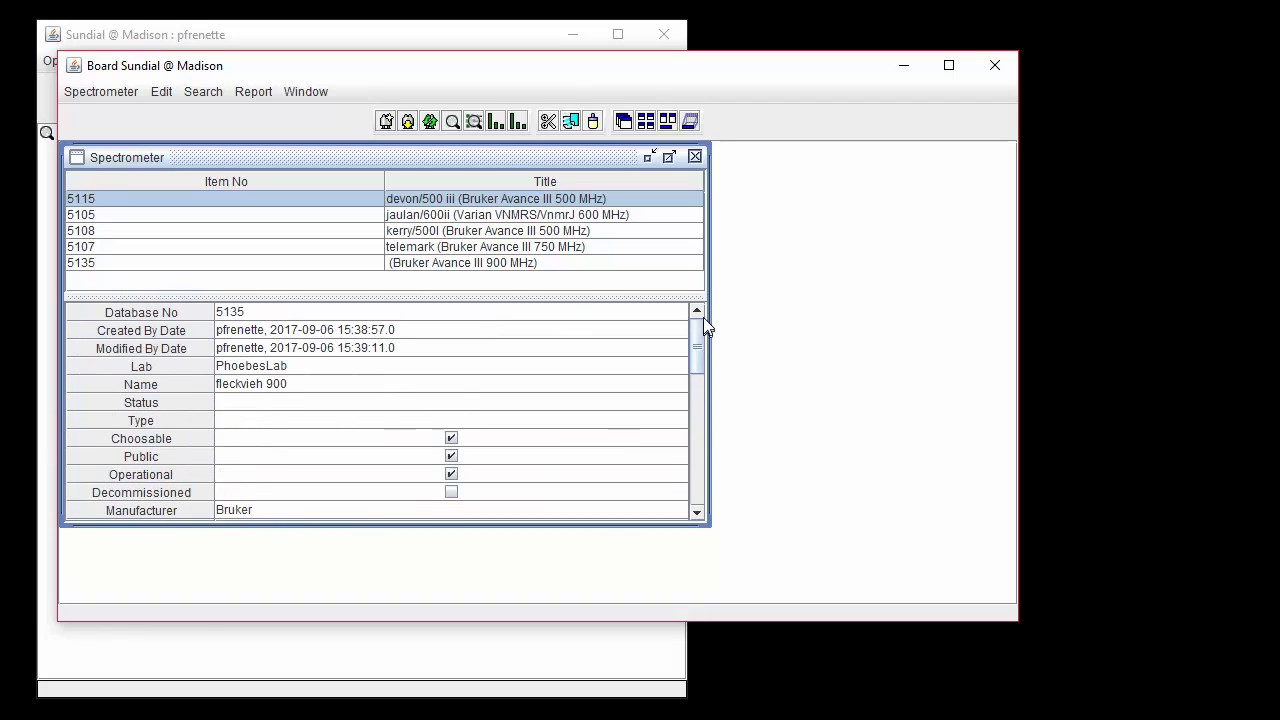
click(423, 403)
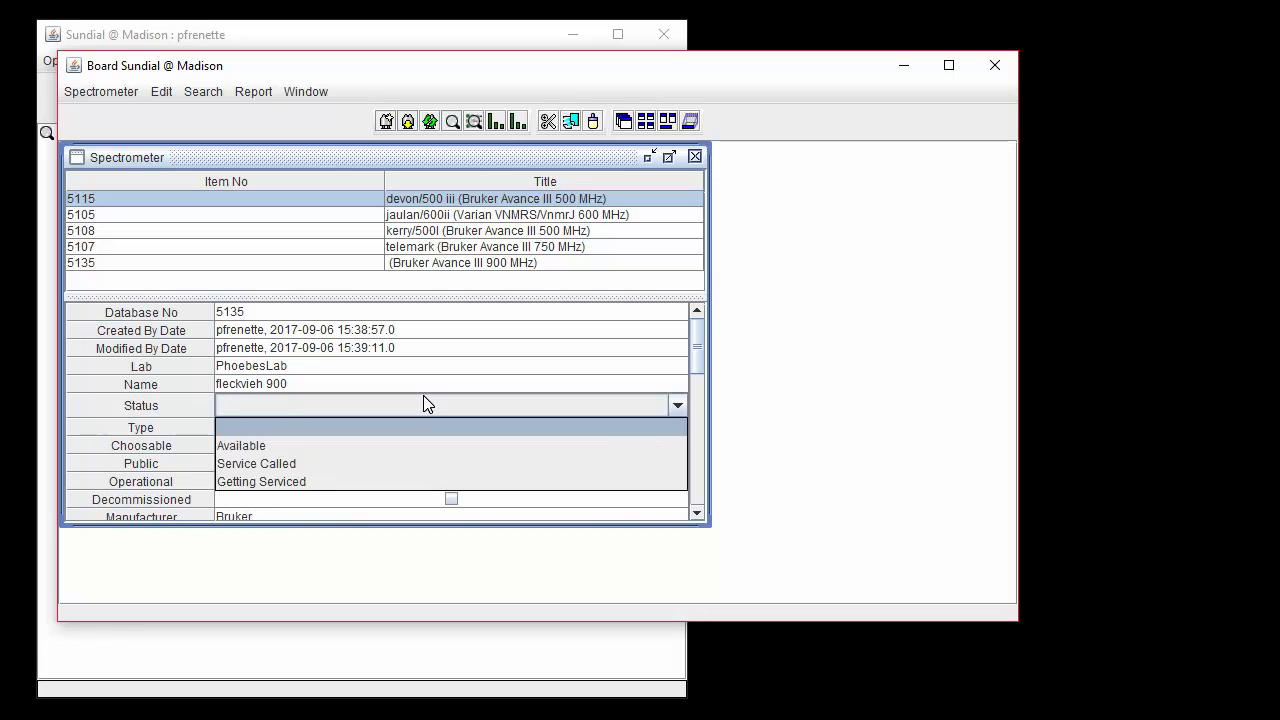
click(418, 463)
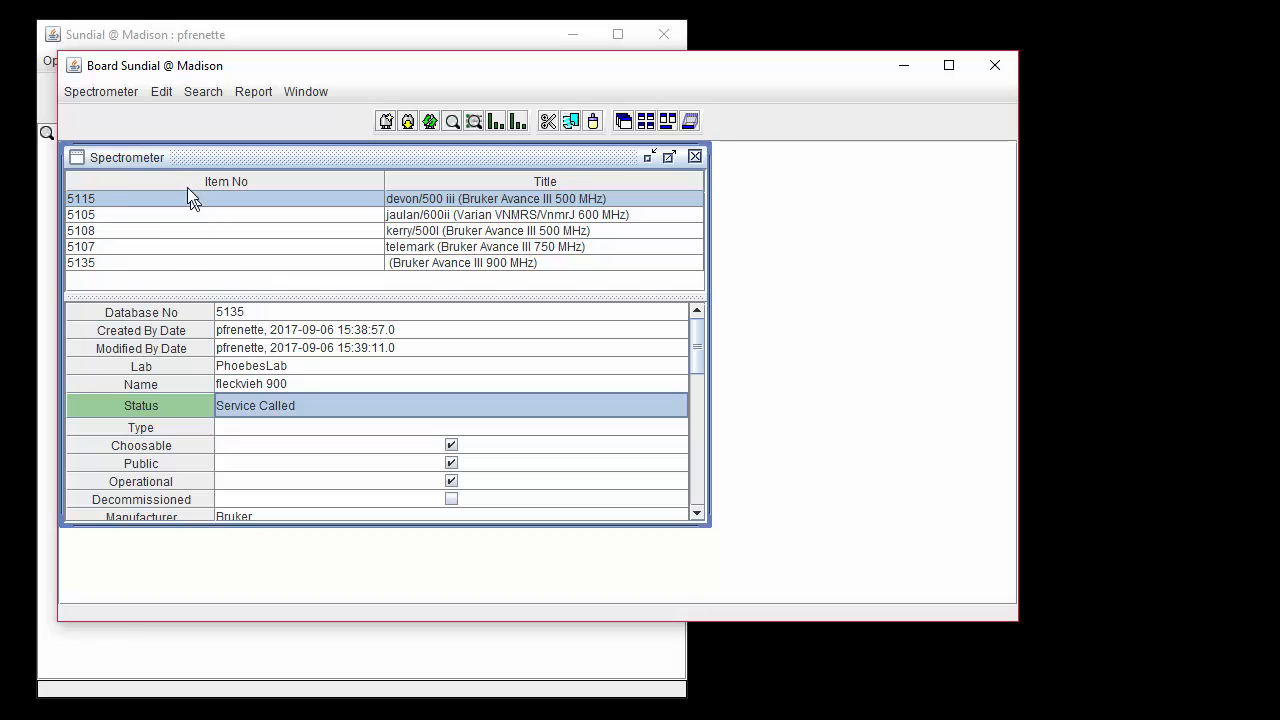
Refresh the spectrometer record, discarding the unsaved status change
click(134, 95)
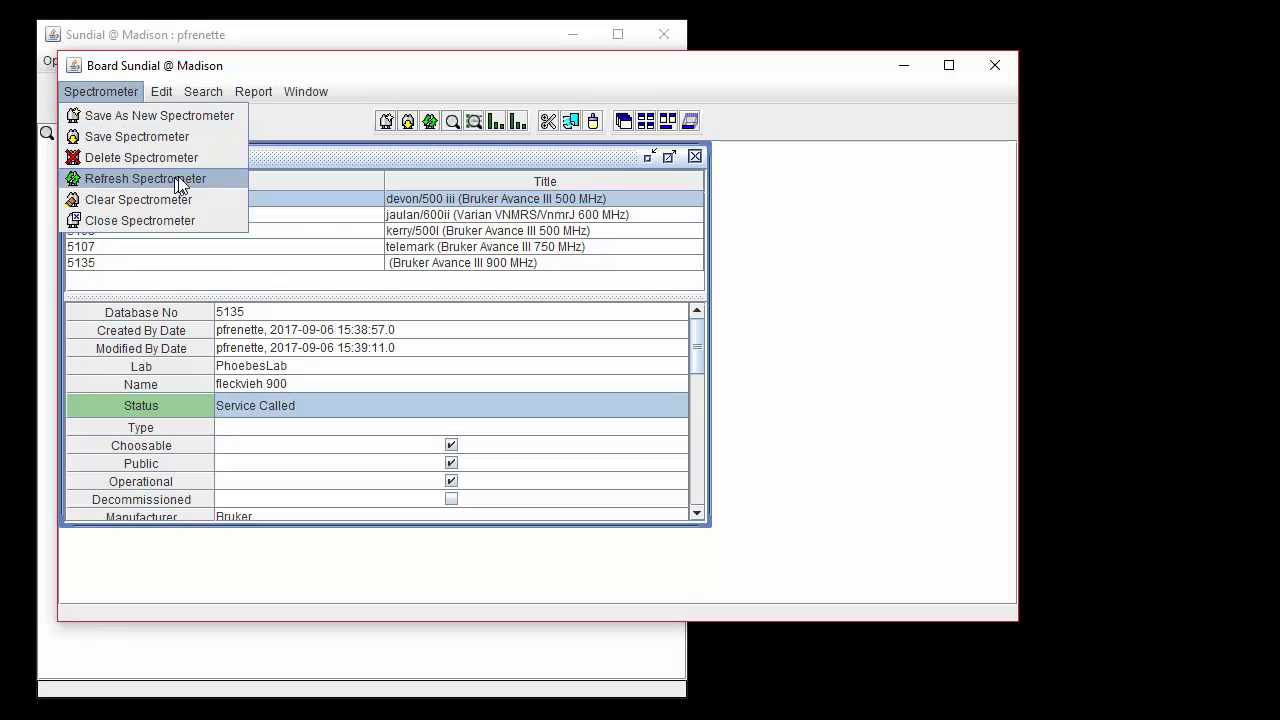
click(225, 180)
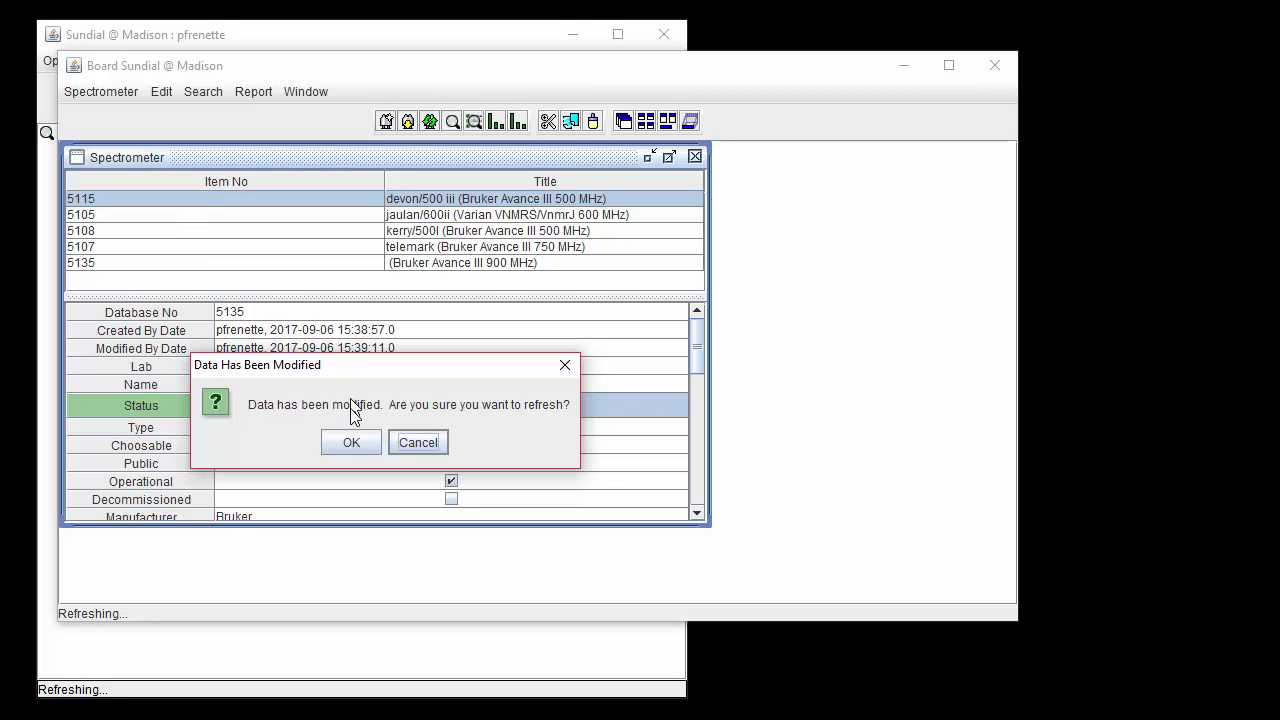
click(351, 441)
click(154, 404)
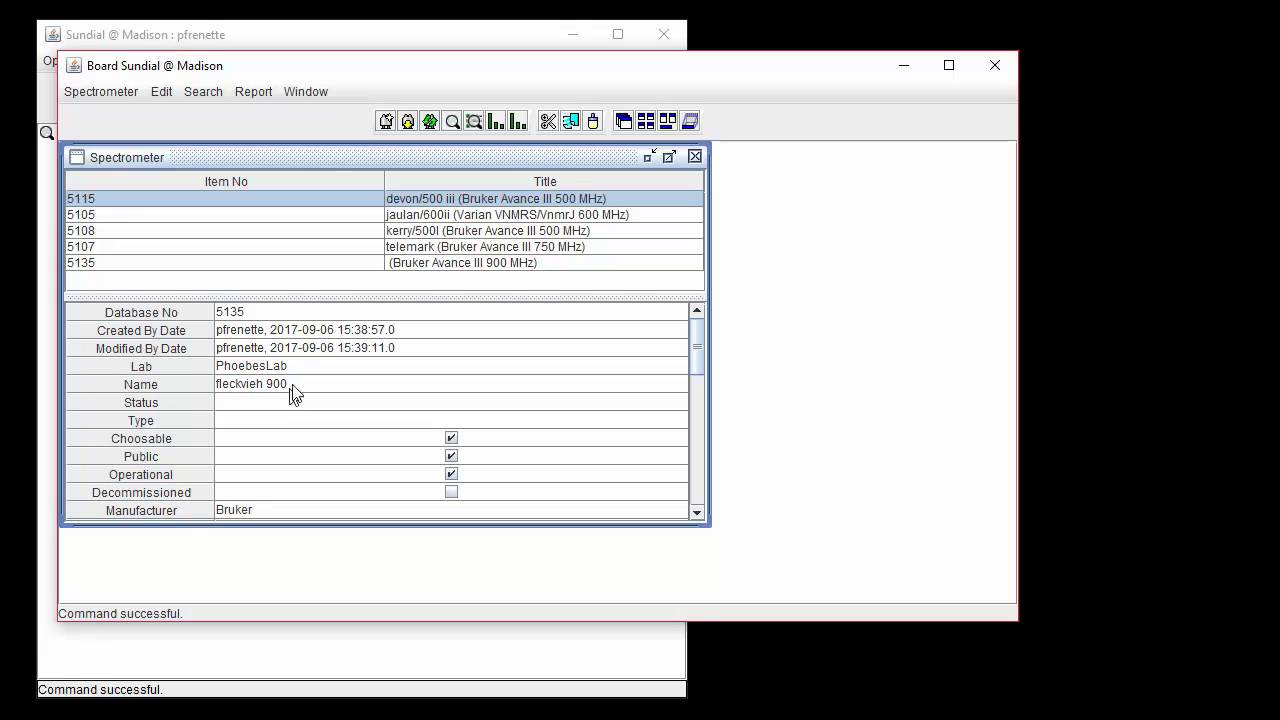
Delete the Bruker Avance III 900 MHz spectrometer record, confirming its removal, and close the spectrometer form
click(373, 264)
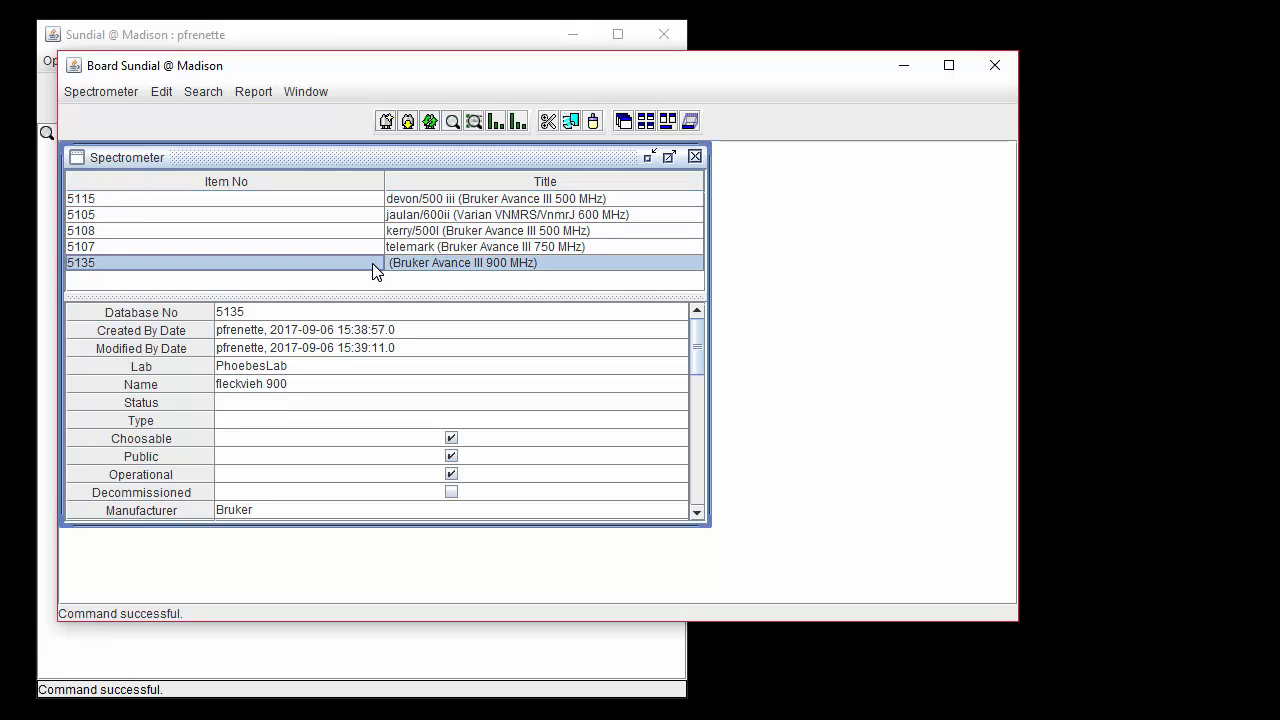
click(88, 93)
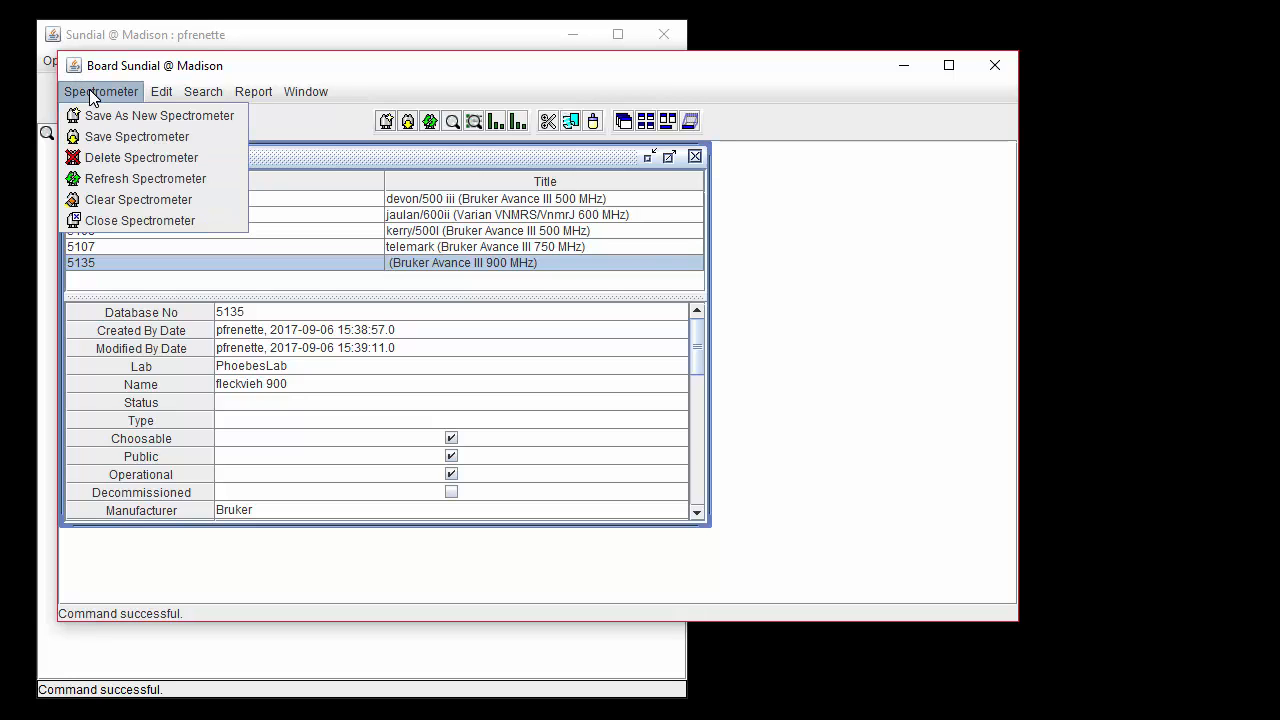
click(231, 157)
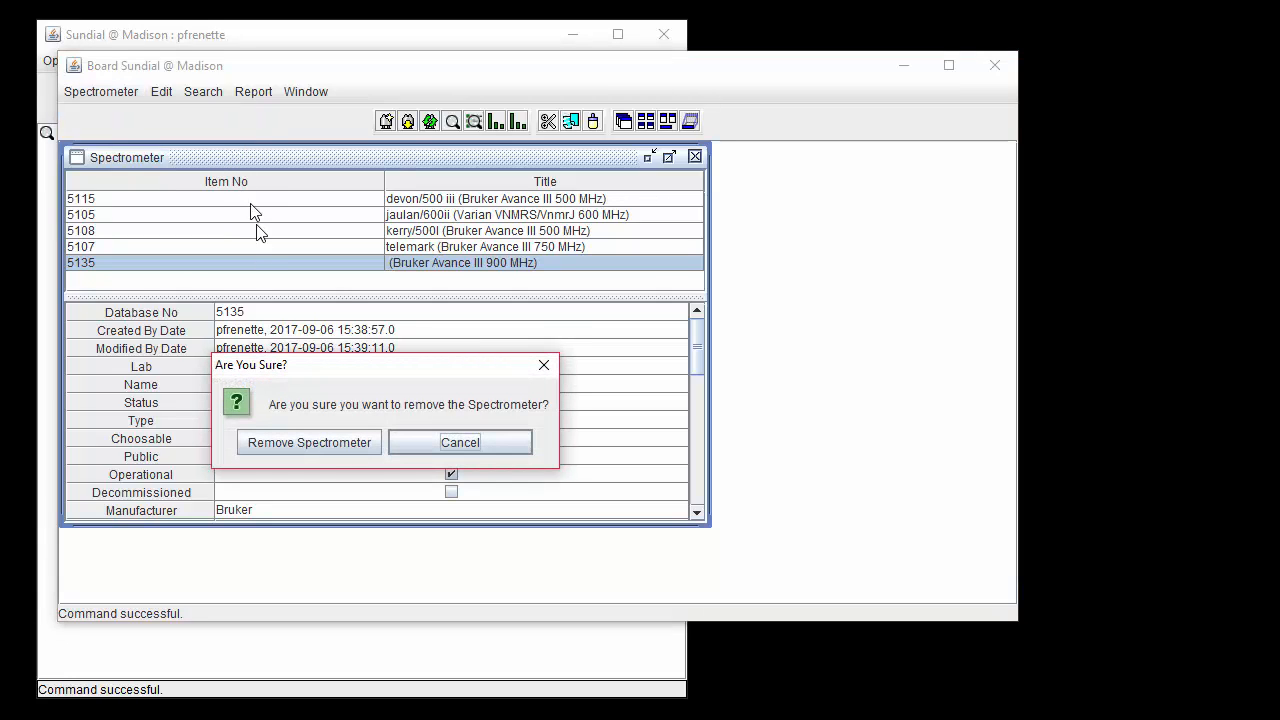
click(283, 442)
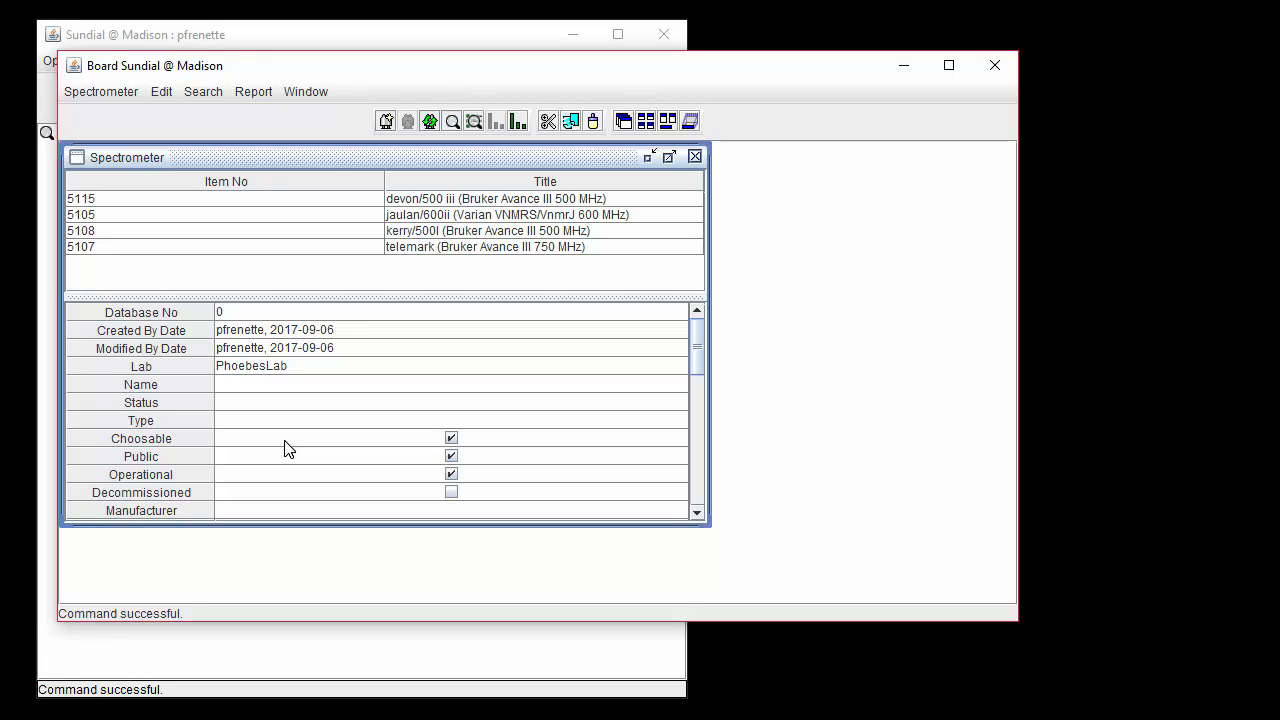
click(119, 99)
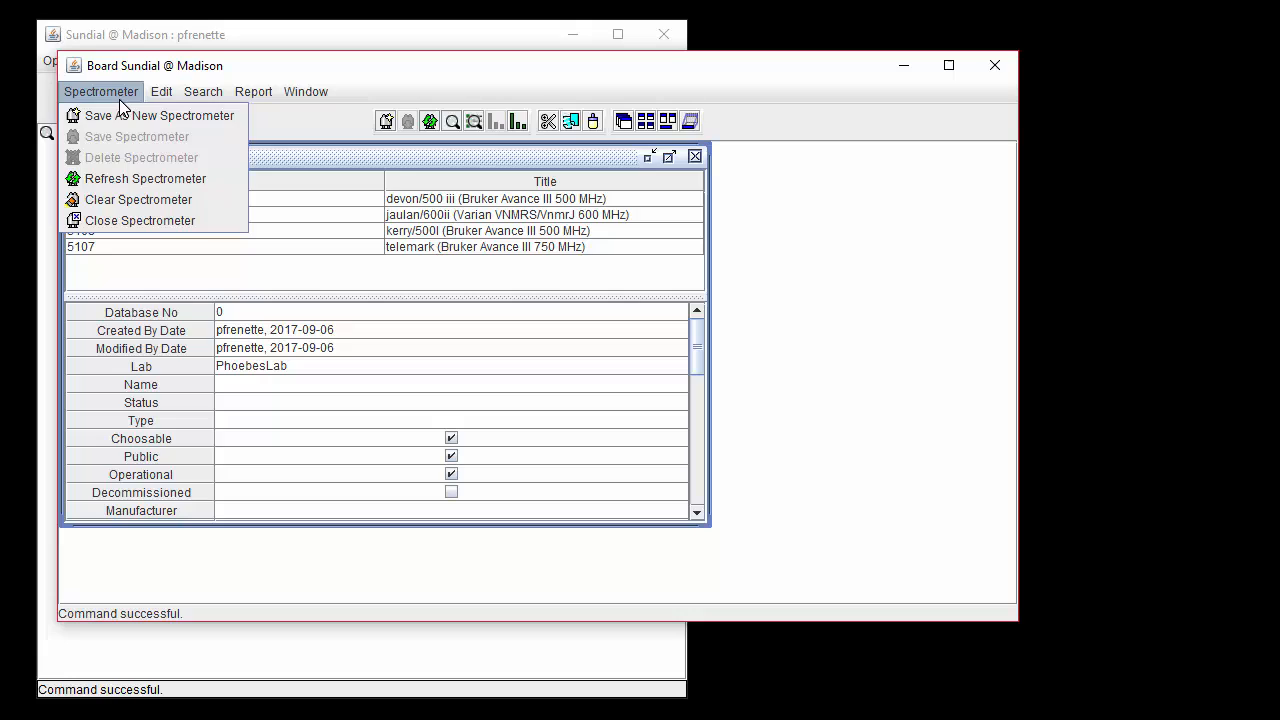
click(222, 223)
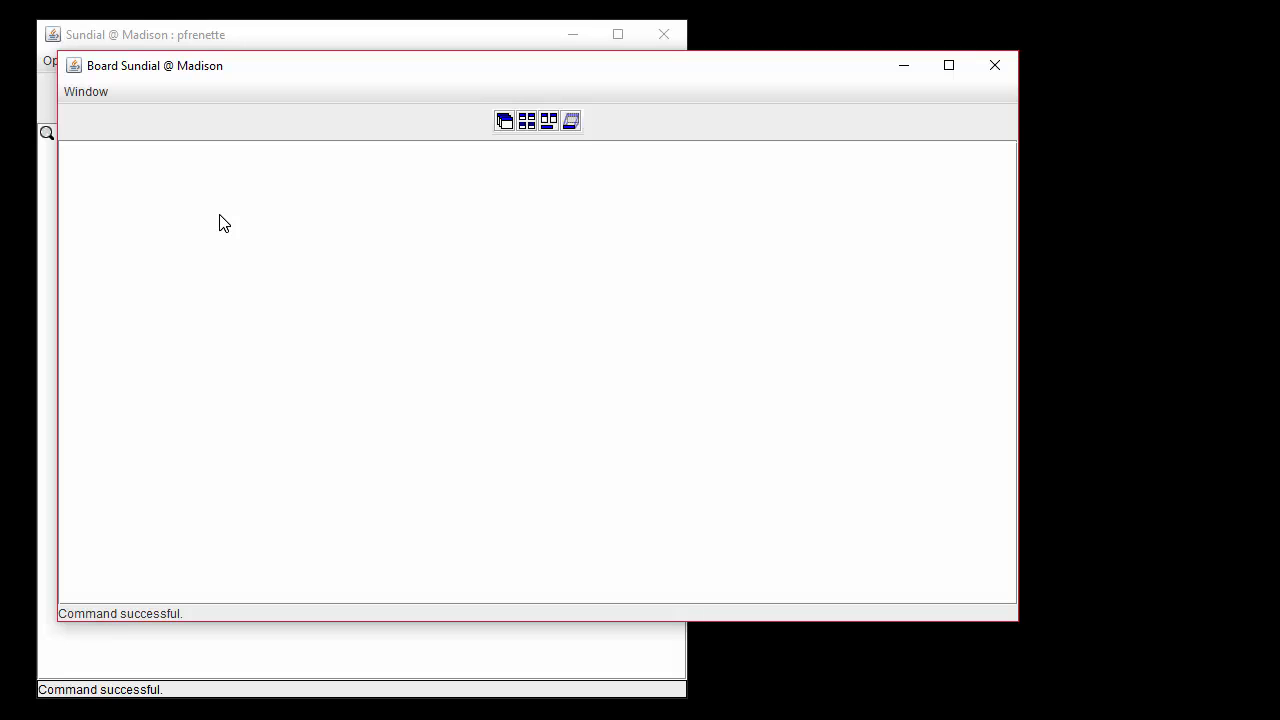